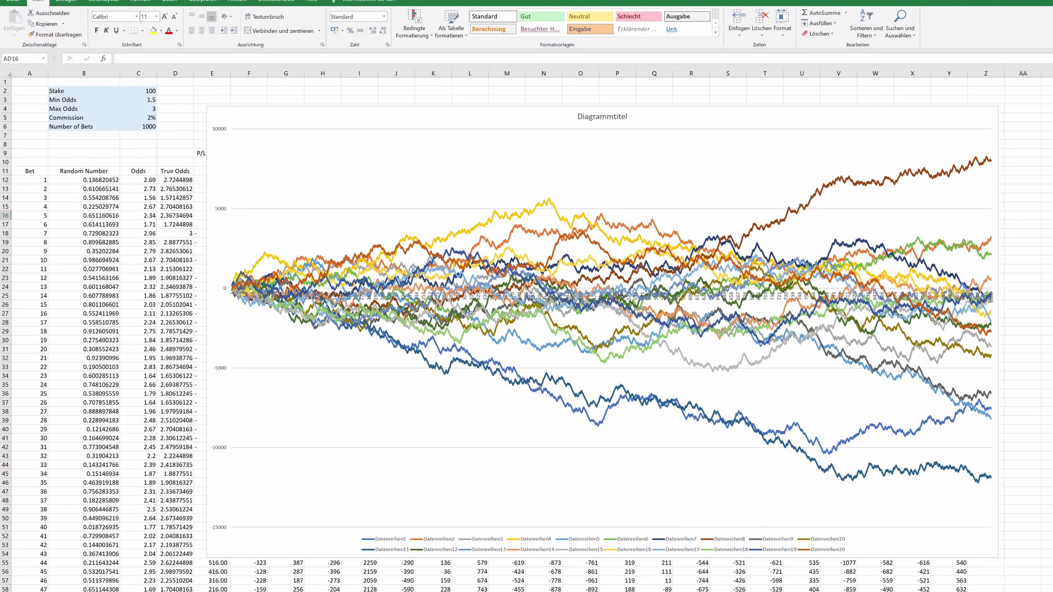
Delete the line chart of the simulated runs.
key(Left)
key(Down)
key(Down)
key(Down)
key(Down)
key(Down)
key(Down)
key(Down)
click(637, 117)
key(Delete)
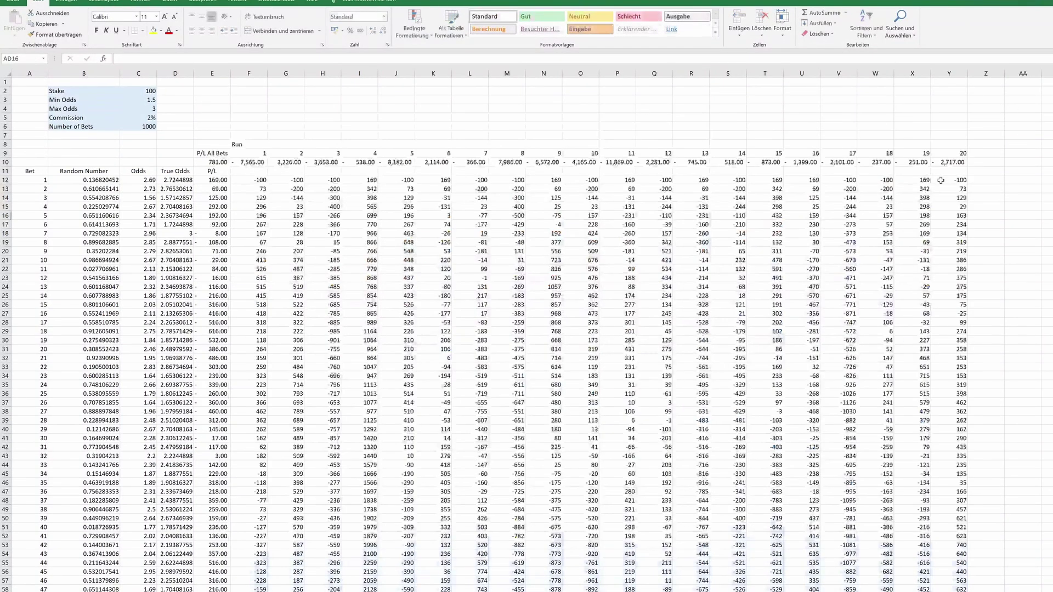
Copy the run 20 column Y9:Y1011.
click(960, 153)
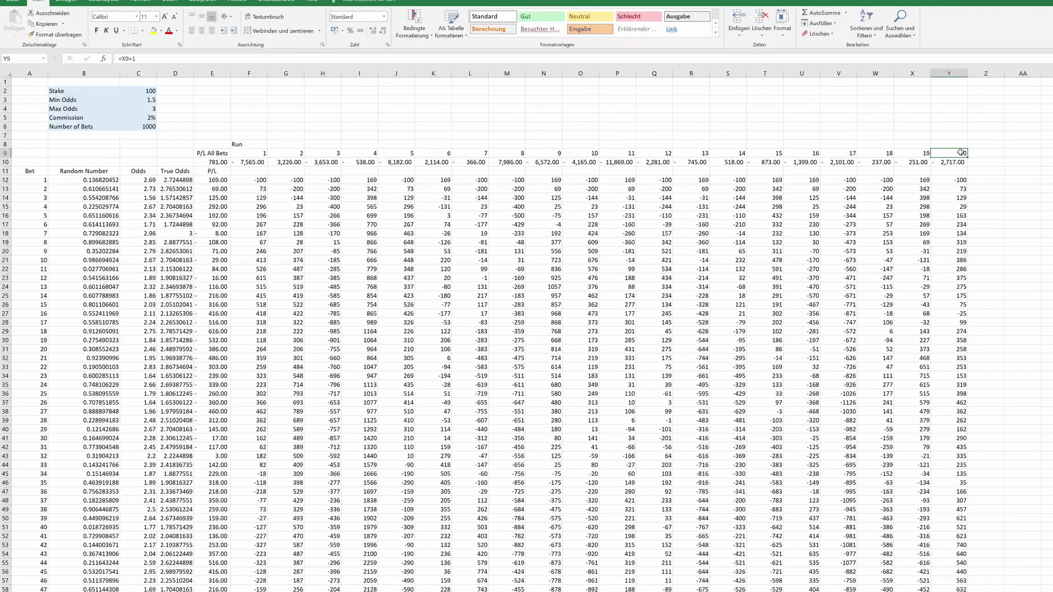
key(ctrl+shift+Down)
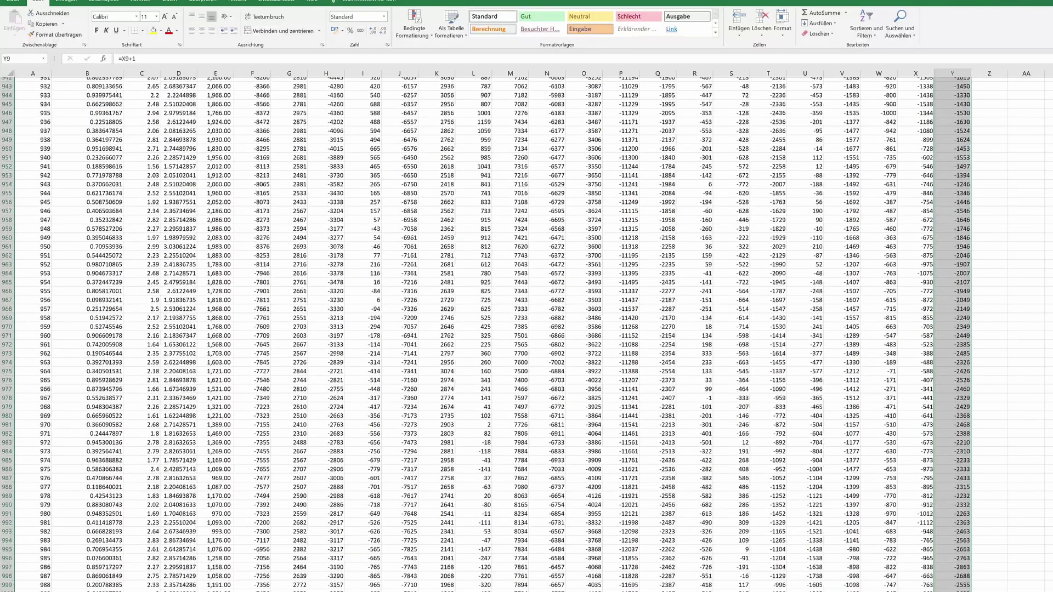
key(ctrl+BackSpace)
right_click(955, 156)
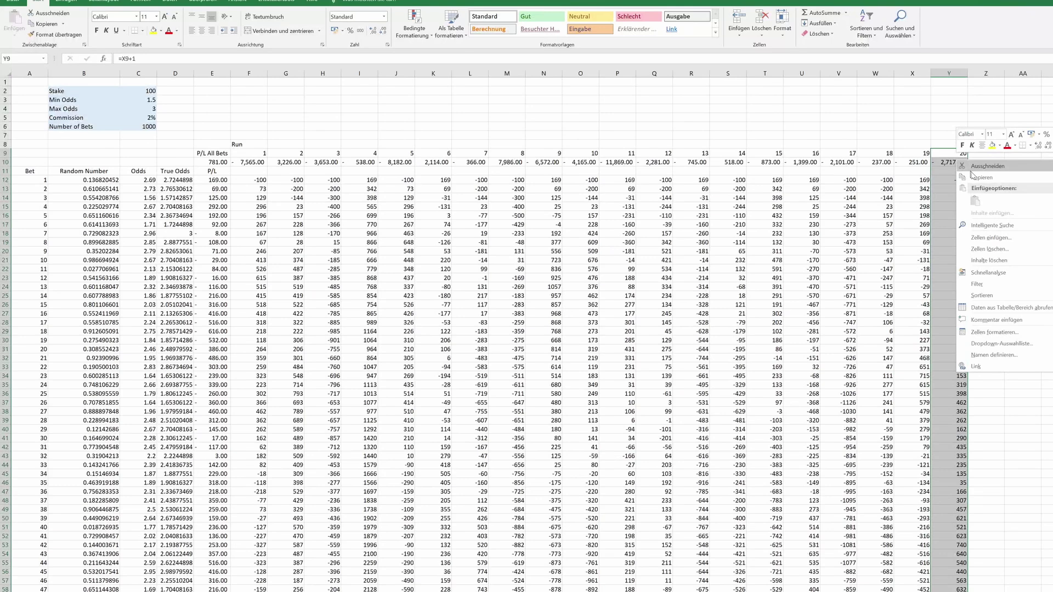
click(979, 179)
Paste the run 20 formulas across Z9:NTU9 to extend to about 10,000 runs.
click(31, 58)
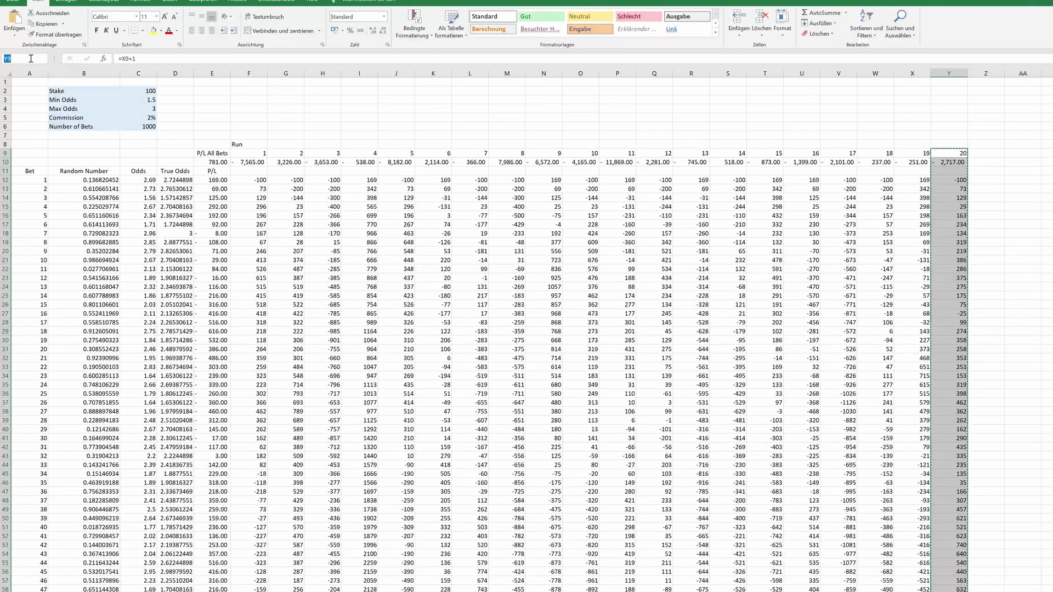
text(NTU)
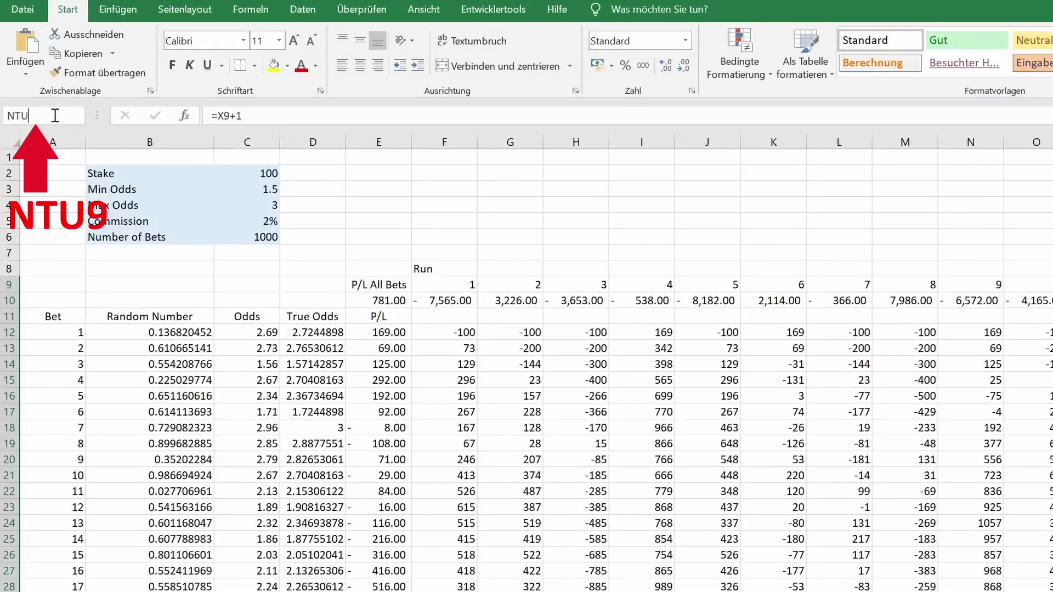
text(9)
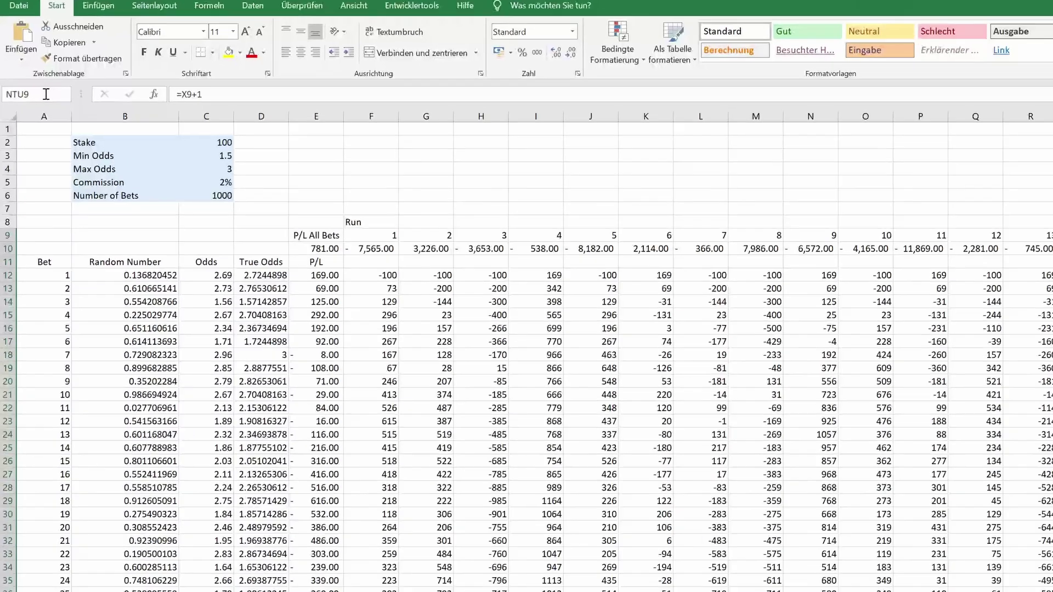
key(Return)
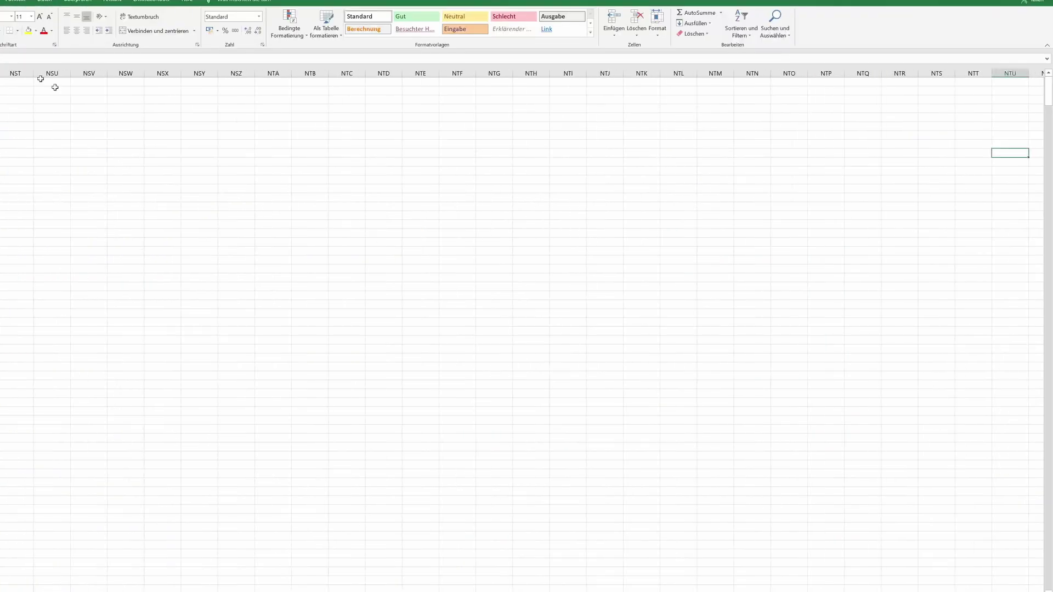
drag(994, 591, 967, 591)
shift+click(860, 153)
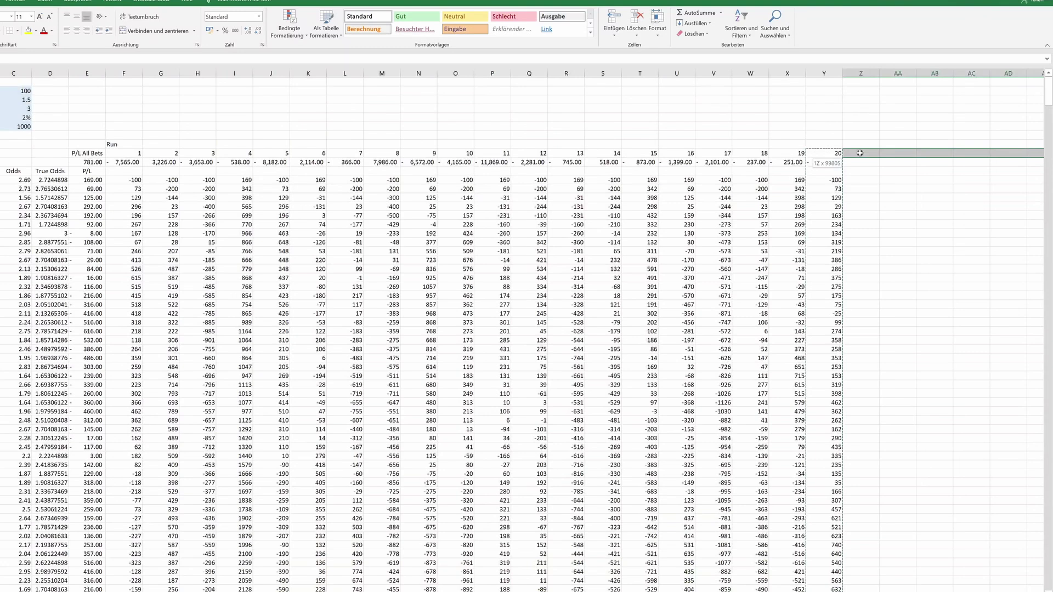
right_click(859, 153)
click(876, 192)
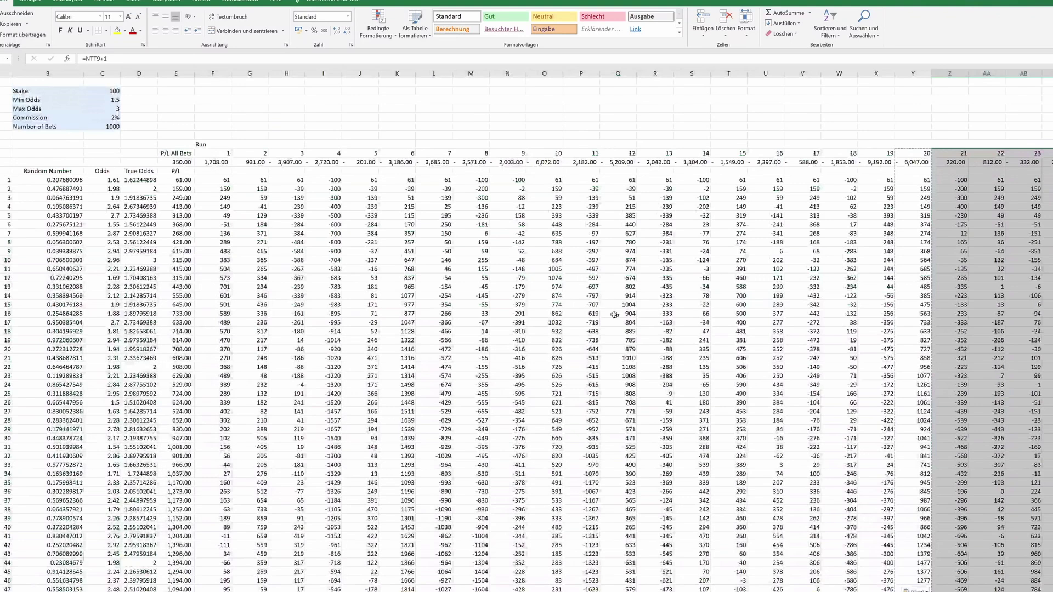
Insert a recommended Histogram chart of the run totals in F10:NTU10.
click(220, 165)
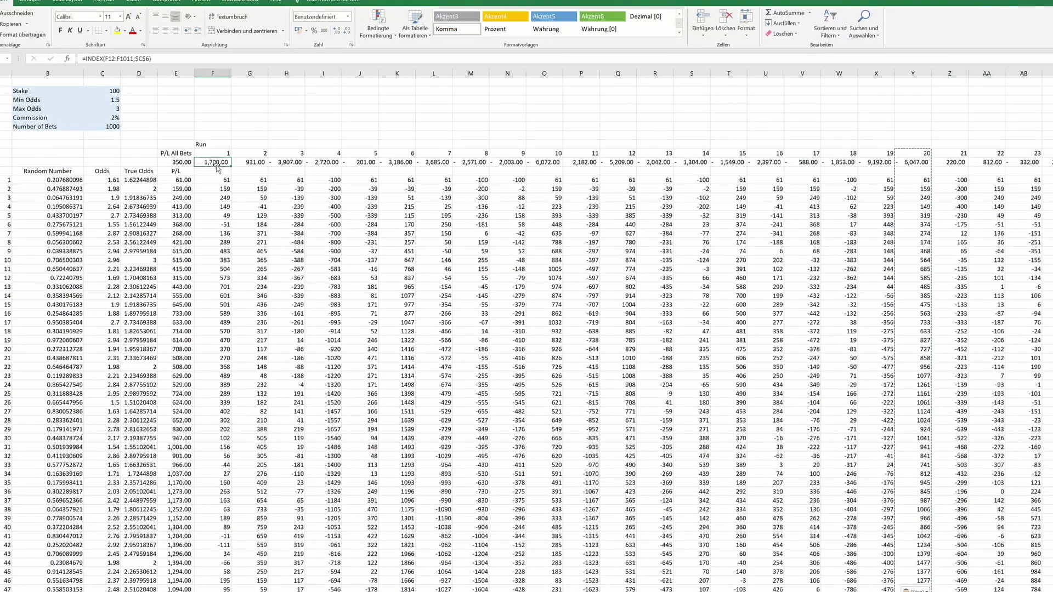
key(ctrl+shift+Right)
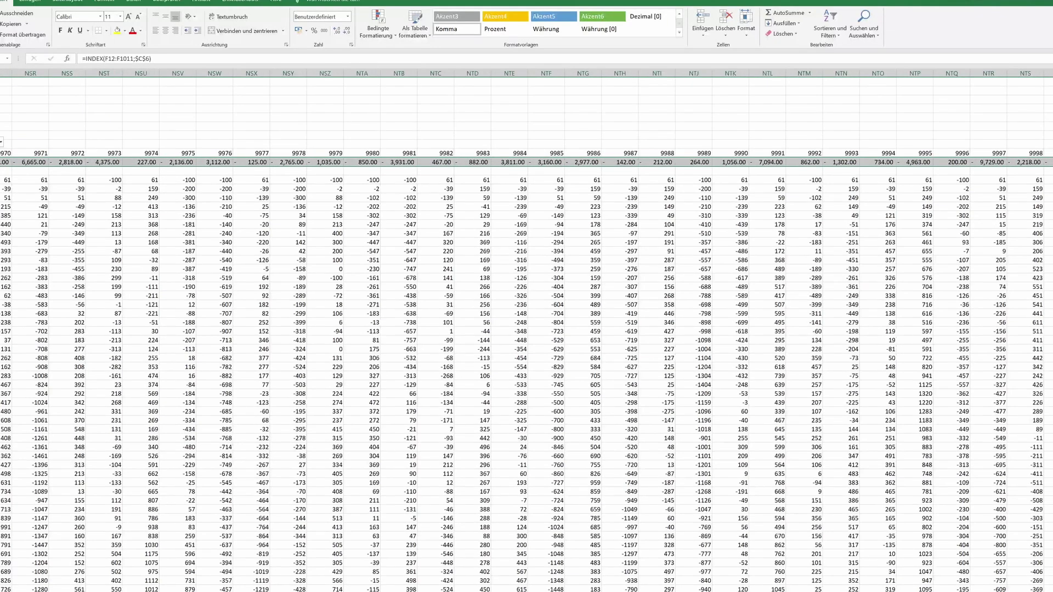
key(ctrl+BackSpace)
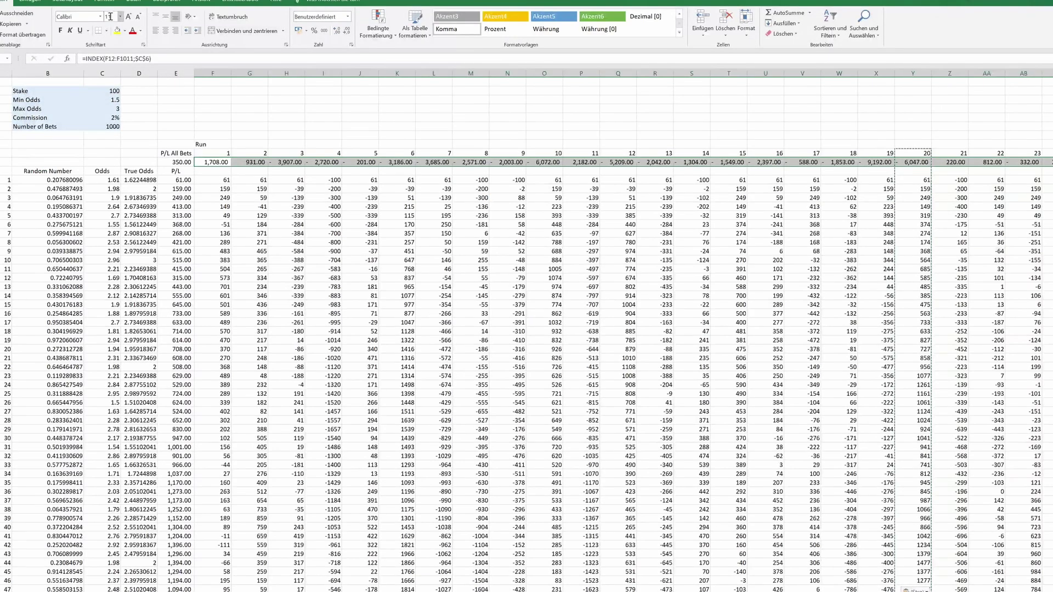
click(30, 2)
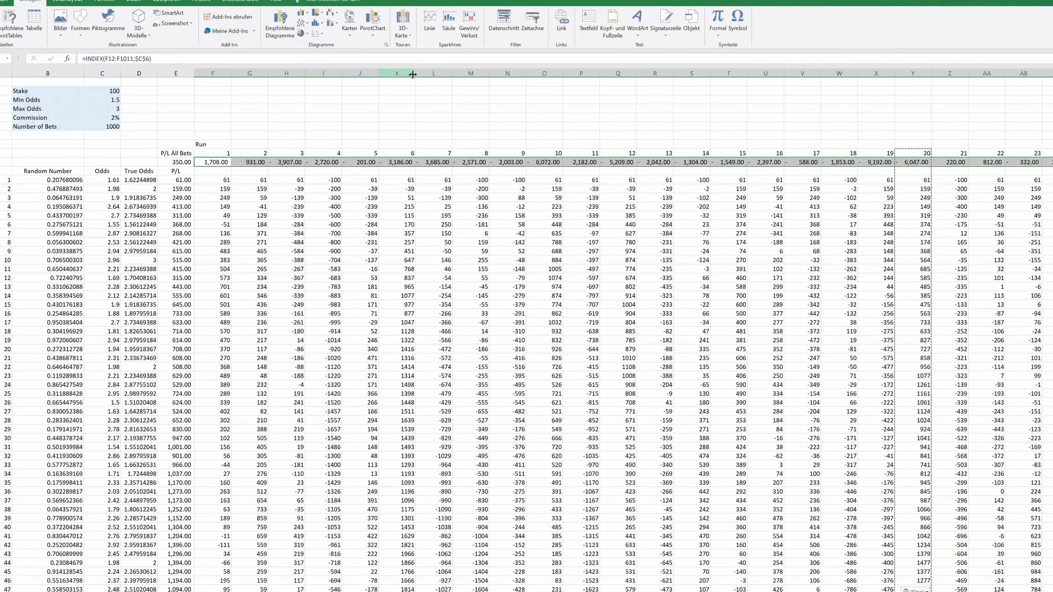
click(280, 33)
click(461, 270)
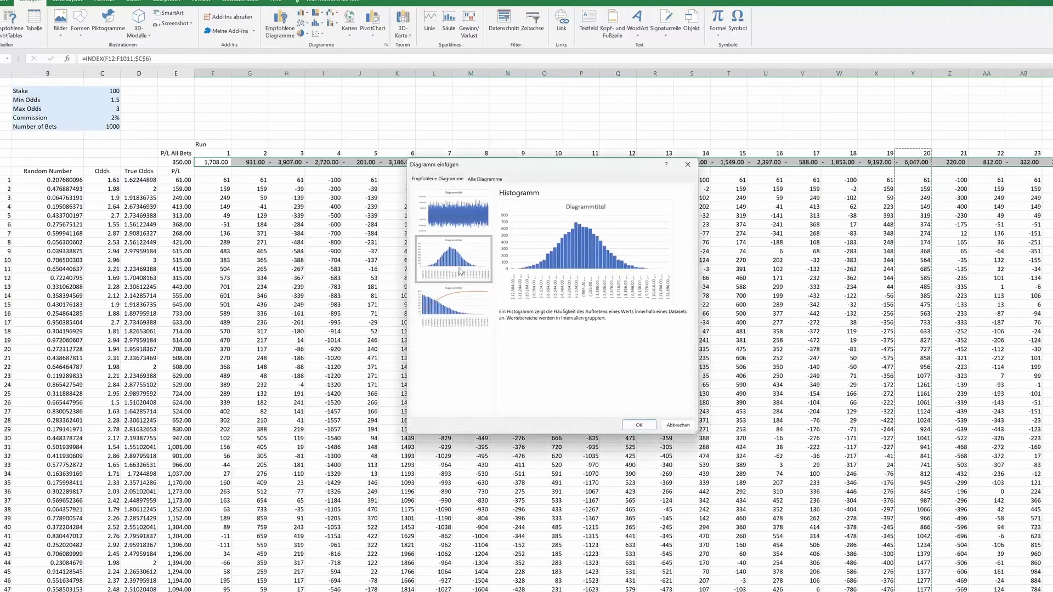
click(639, 425)
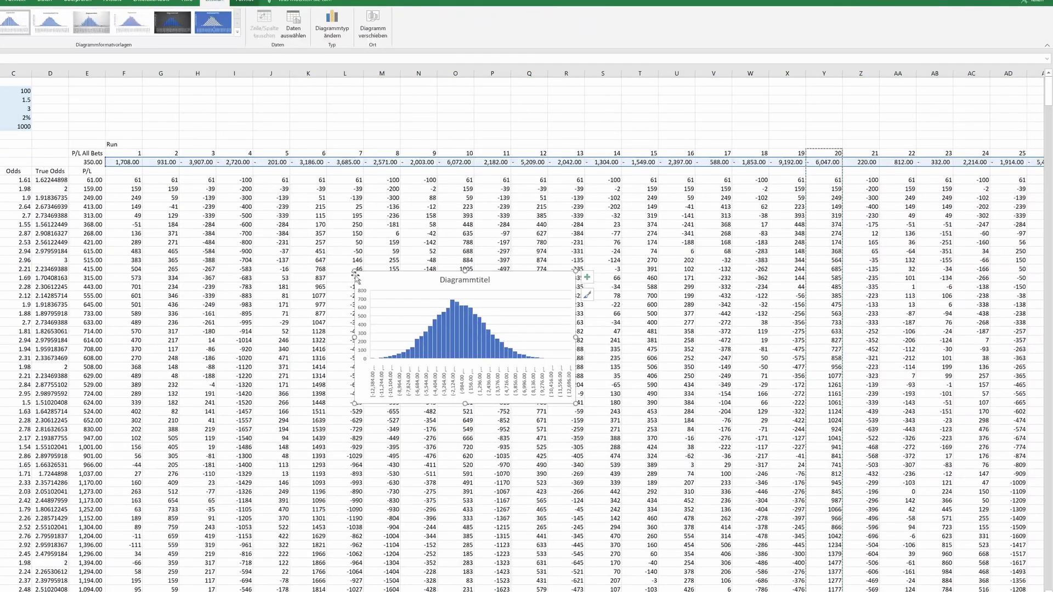
Enlarge the histogram to cover the sheet and recalculate with F9.
drag(355, 276, 1, 184)
drag(576, 403, 791, 588)
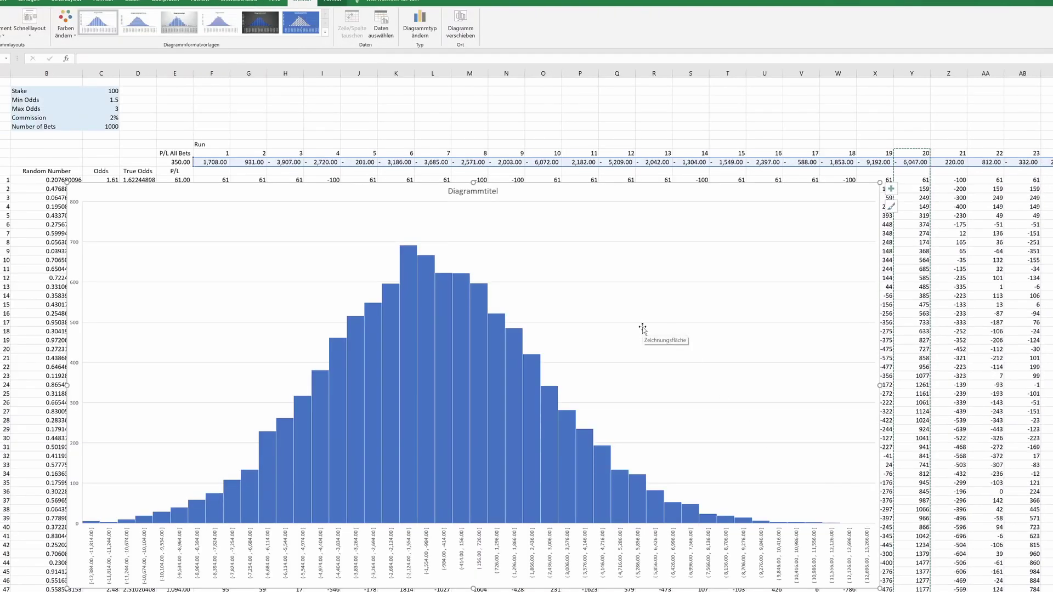
key(F9)
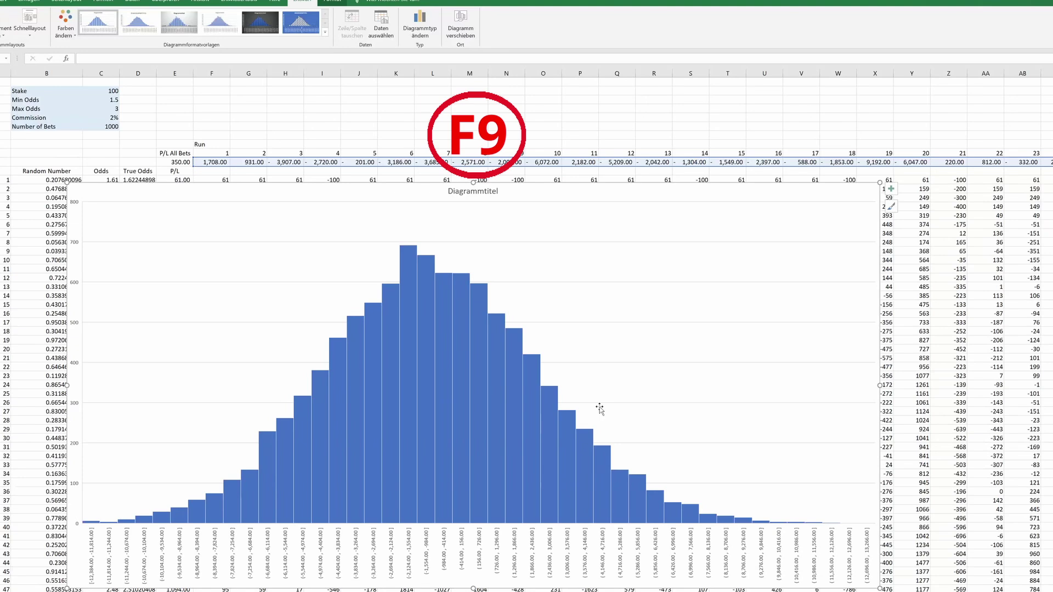
key(F9)
key(F9)
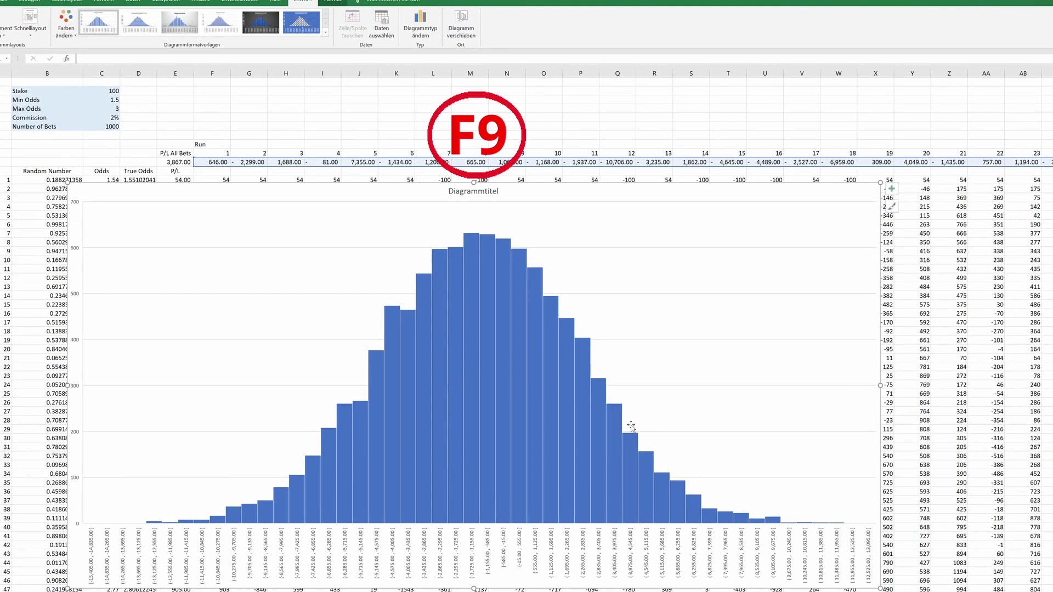
Give the histogram axis an underflow bin at -13000 and bin width 500, then recalculate.
right_click(567, 526)
click(578, 570)
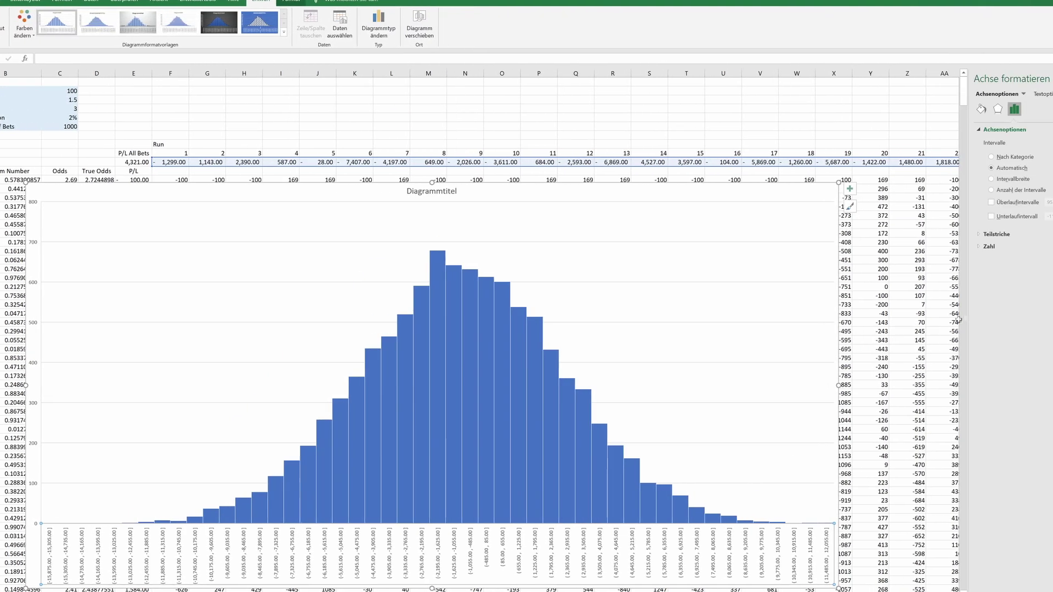
click(946, 217)
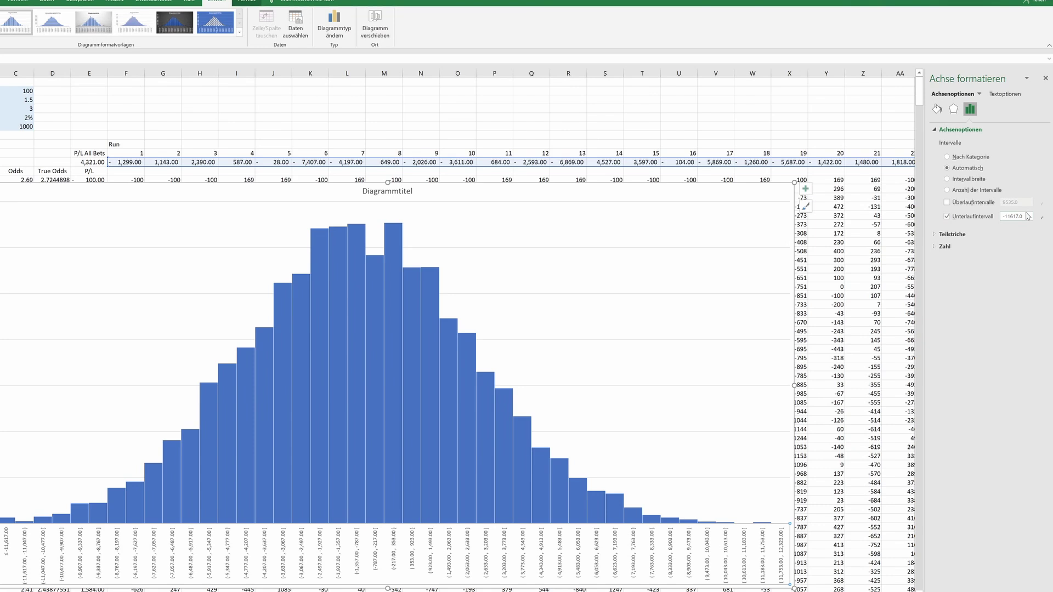
triple_click(1015, 216)
text(-13000)
click(959, 179)
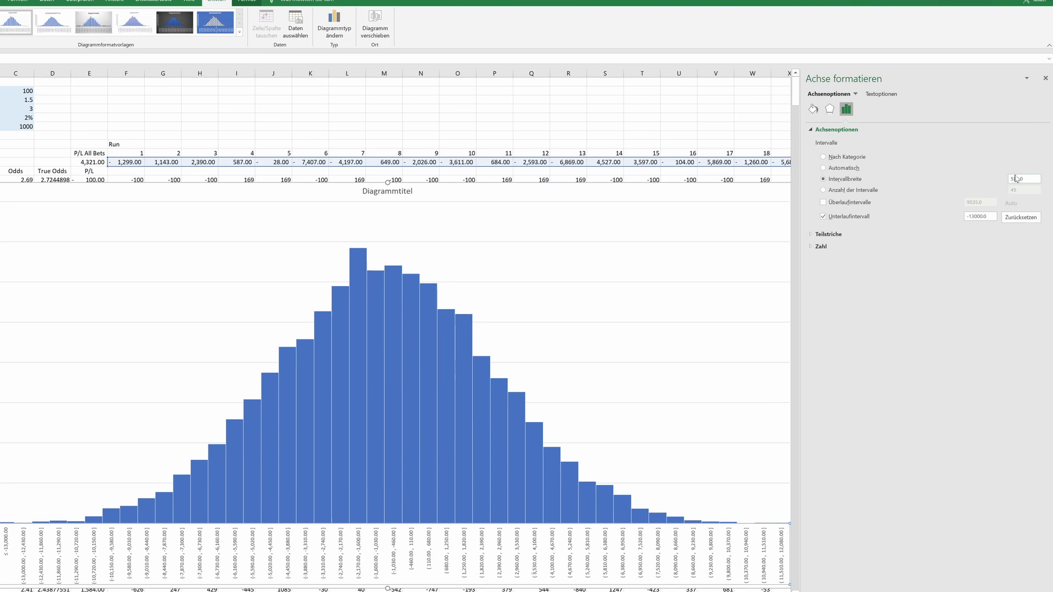
drag(1023, 179, 991, 179)
text(500)
click(716, 241)
click(1045, 78)
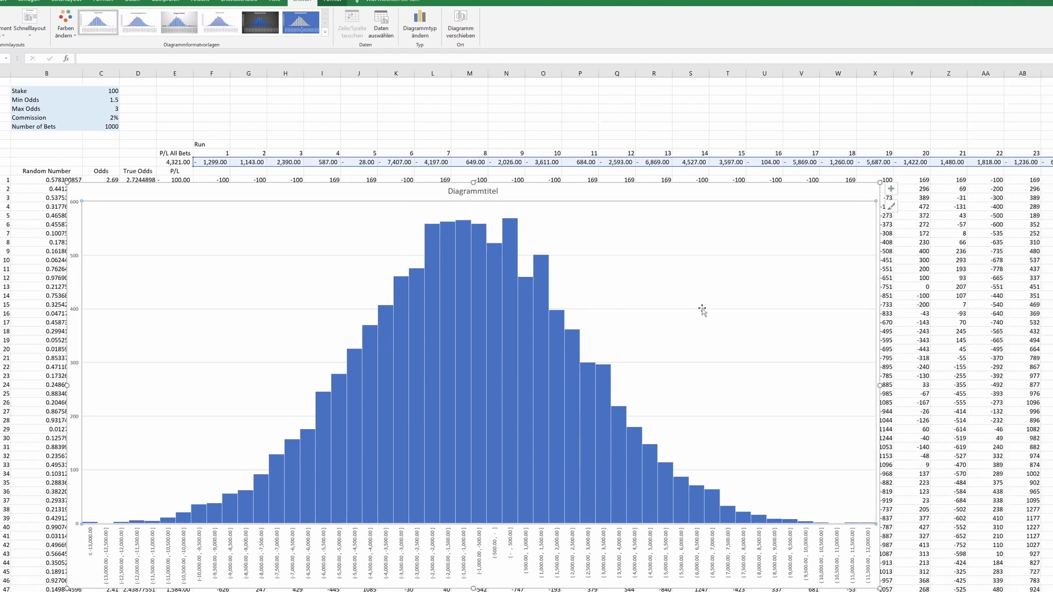
key(F9)
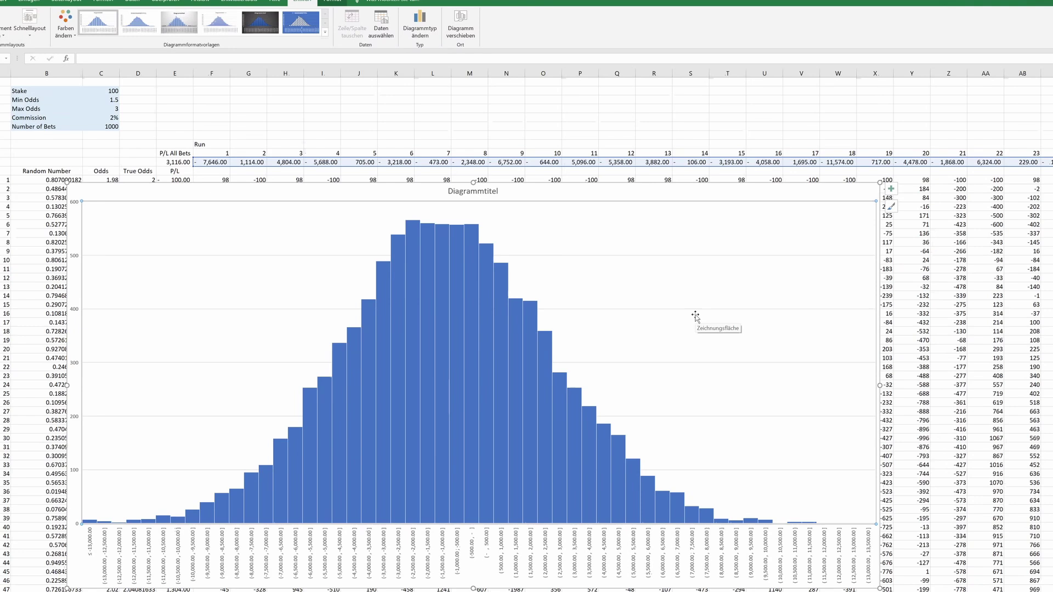
key(F9)
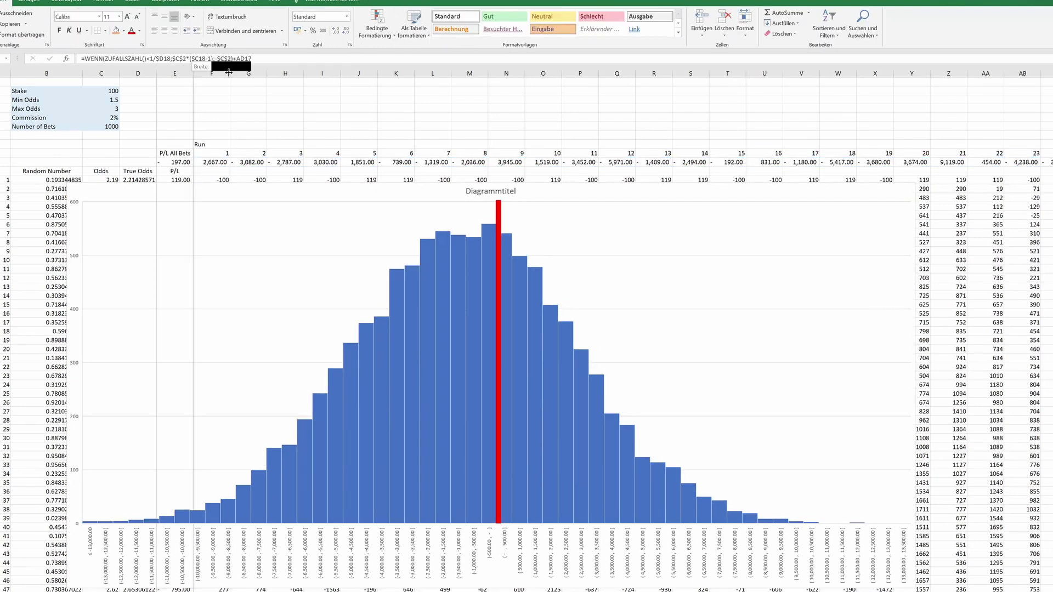
Enter the label 'Average P/L' in E2 and =MITTELWERT(F10:NTU10) in F2.
click(193, 91)
text(Average P/L)
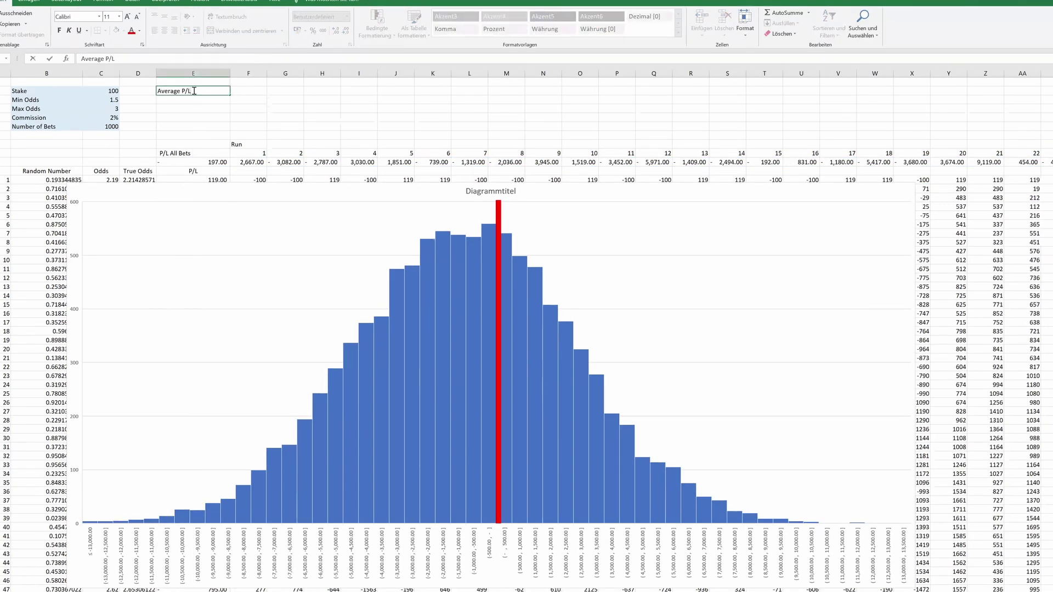
key(Tab)
text(=Mitt)
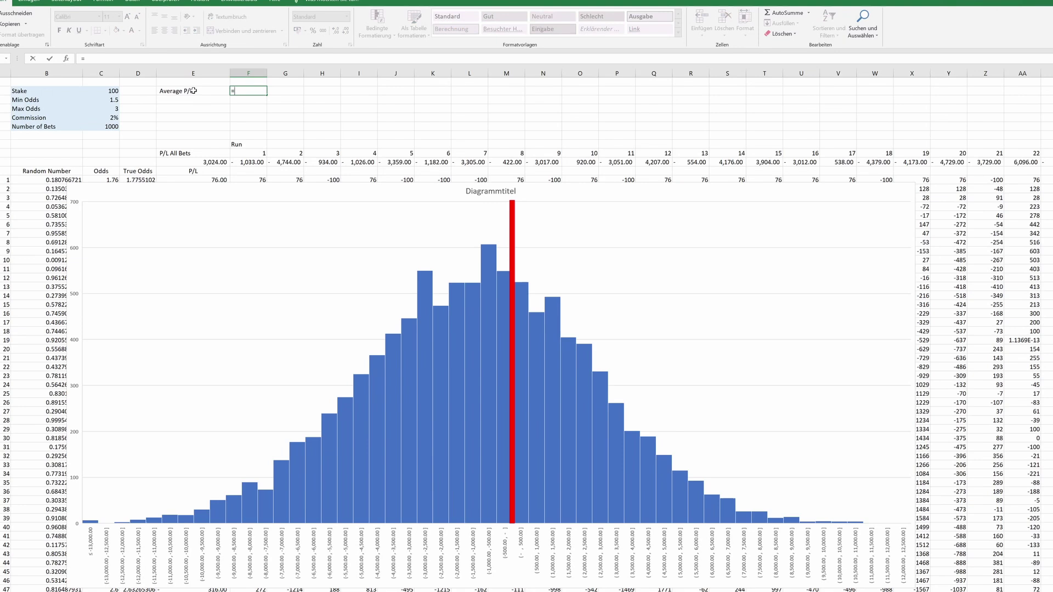
double_click(265, 108)
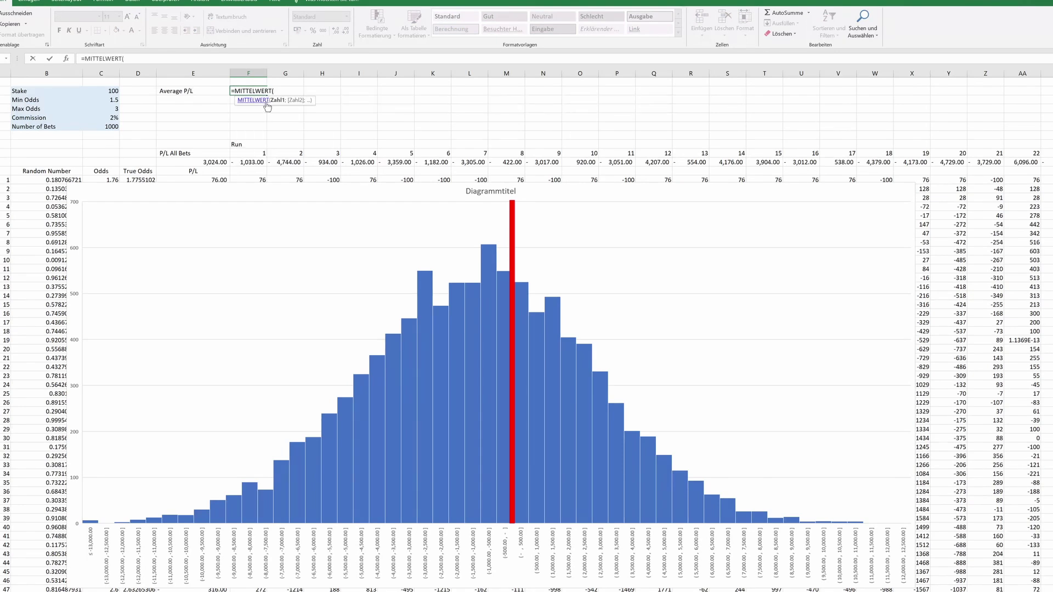
text(F10:NTU10))
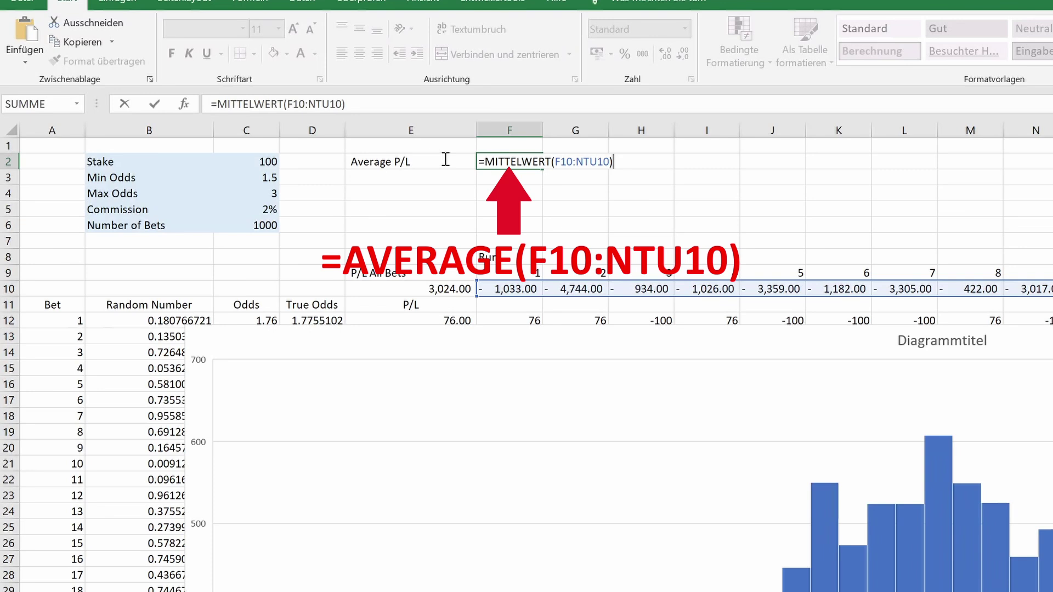
Fill the Average P/L cells orange and recalculate the simulation several times.
drag(445, 160, 511, 161)
click(272, 53)
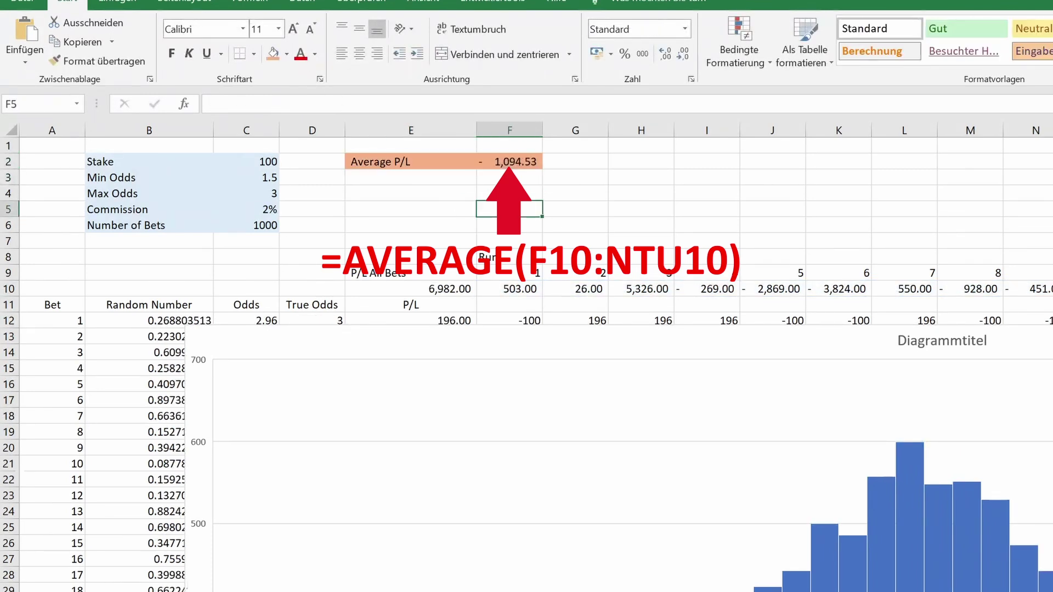
key(F9)
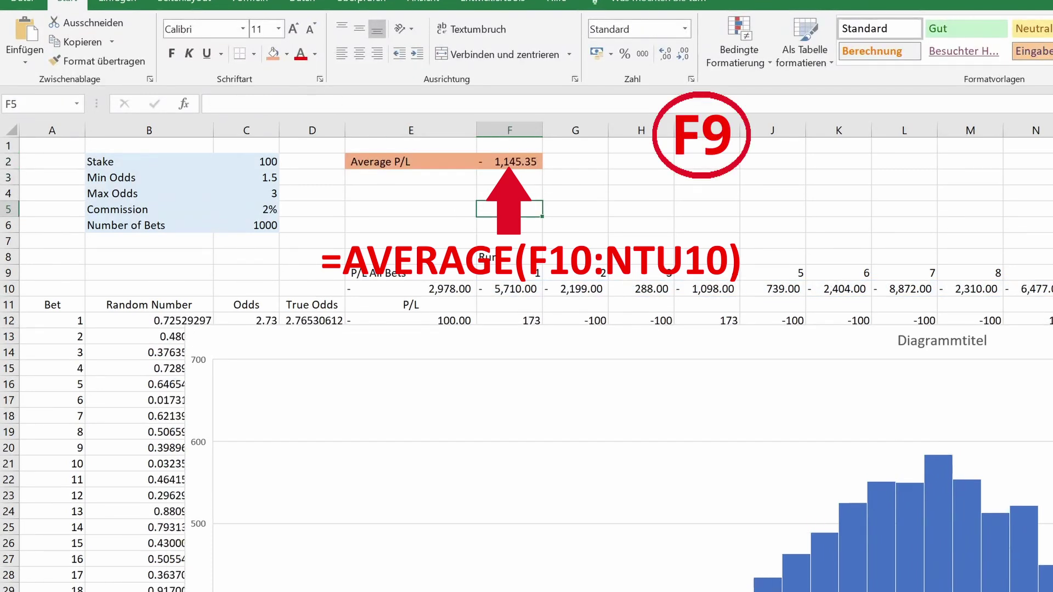
key(F9)
key(F9)
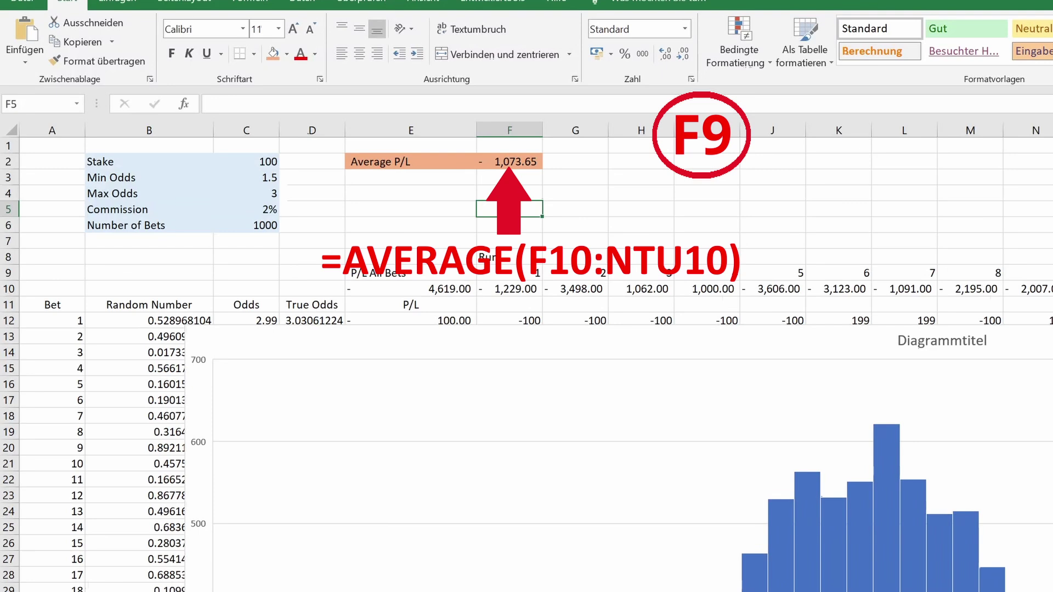
key(F9)
key(F9)
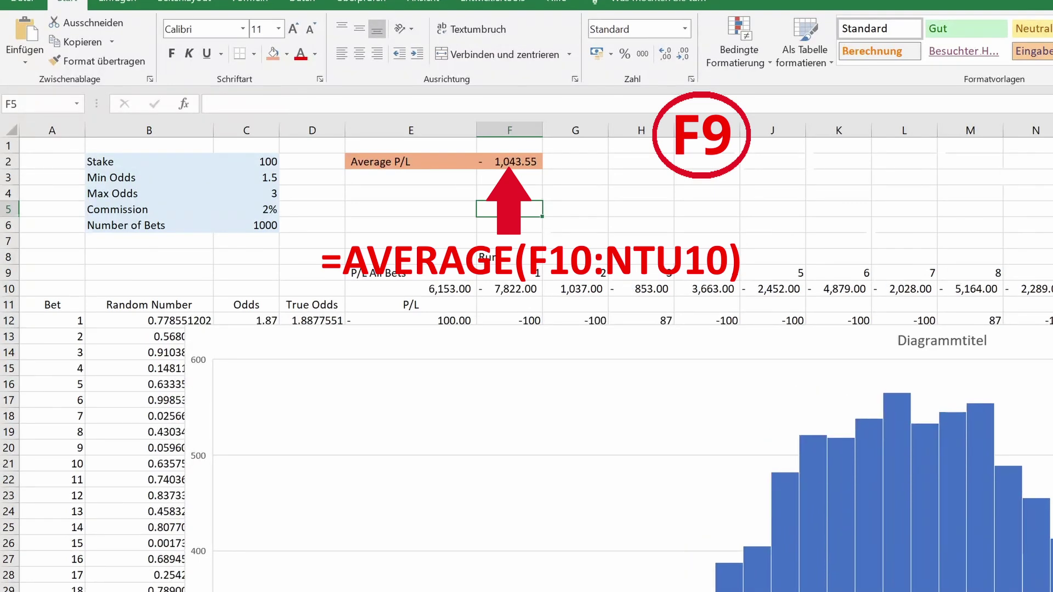
key(F9)
key(F9)
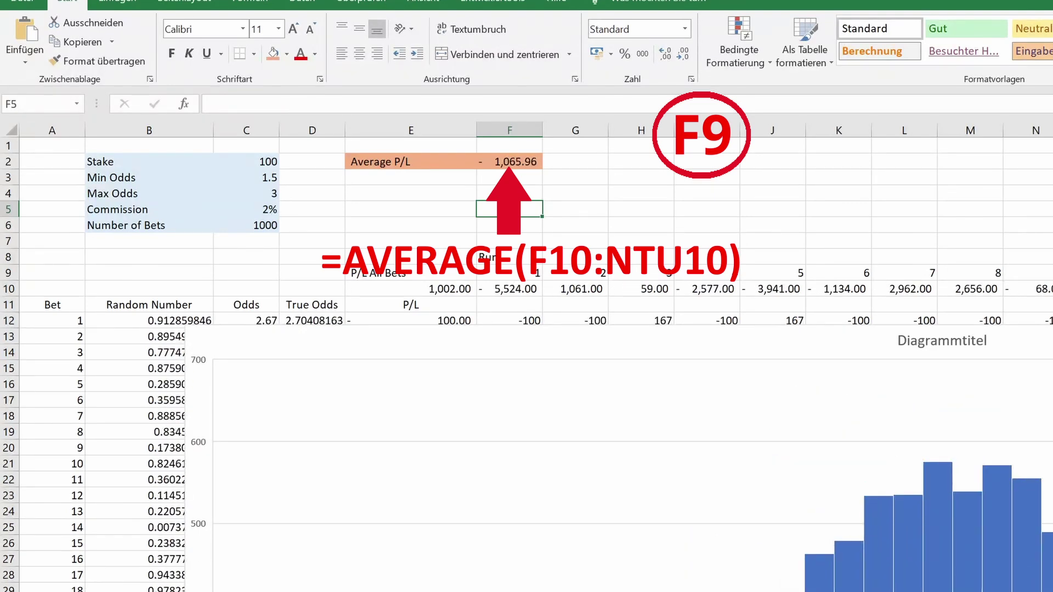
key(F9)
key(F9)
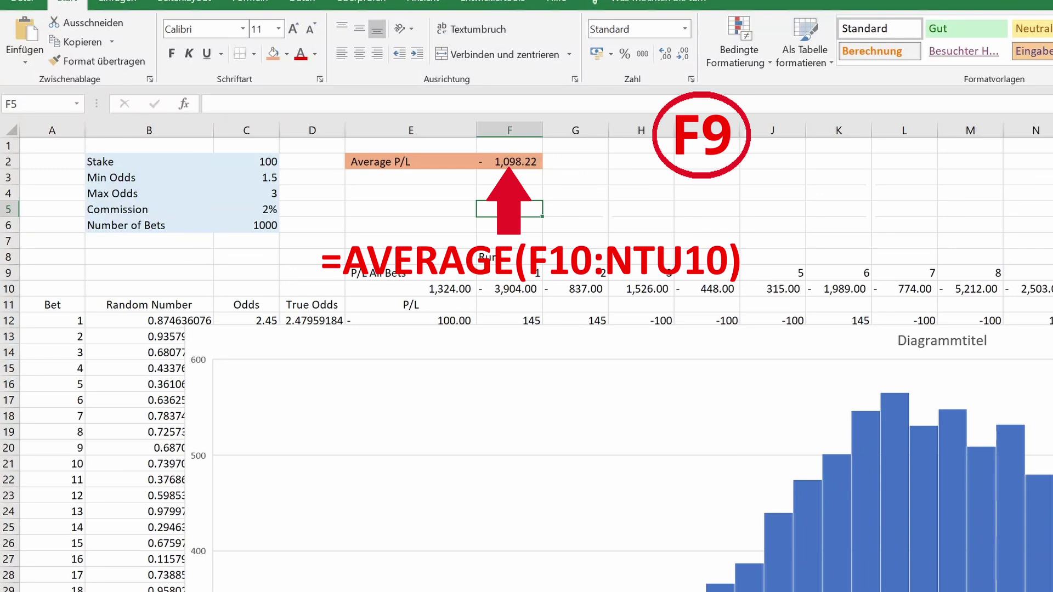
key(F9)
key(F9)
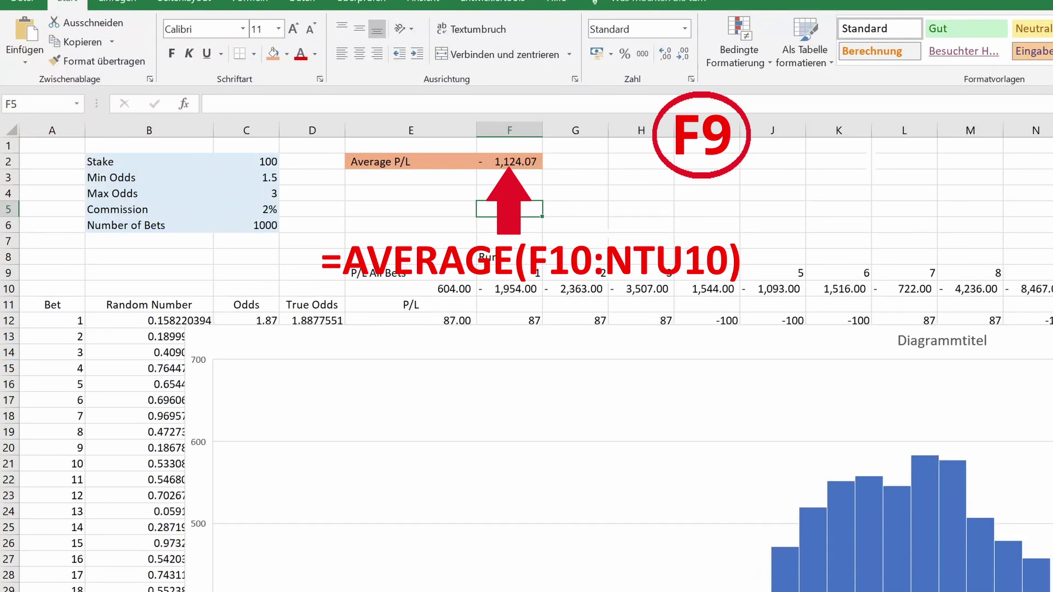
key(F9)
key(F9)
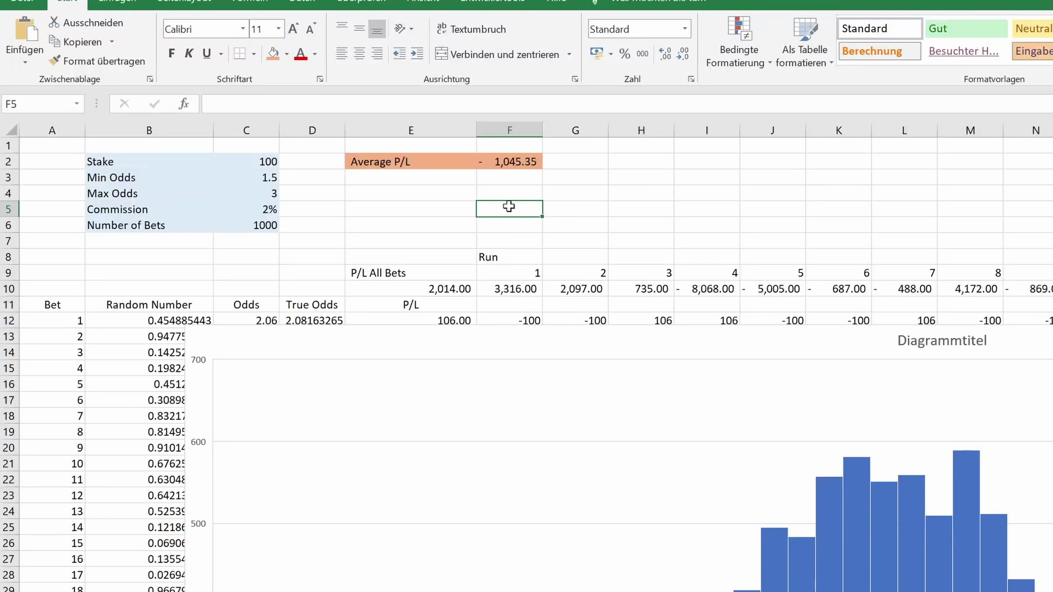
Drag the histogram further right and bring up the column E header menu.
drag(296, 349, 618, 322)
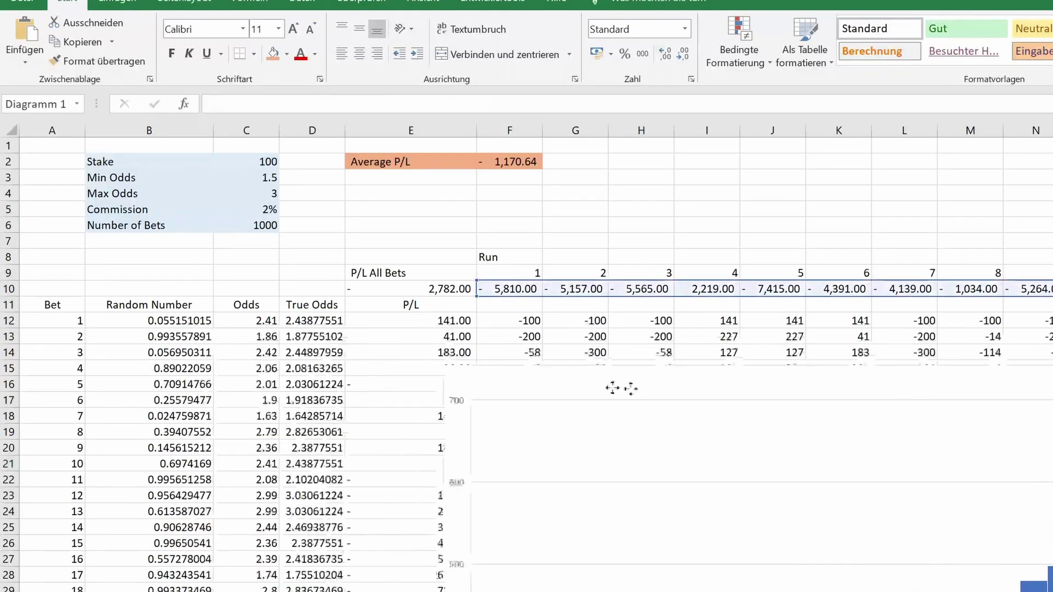
right_click(372, 131)
Insert a blank column E with the heading 'EV Calculated' in E9.
click(420, 167)
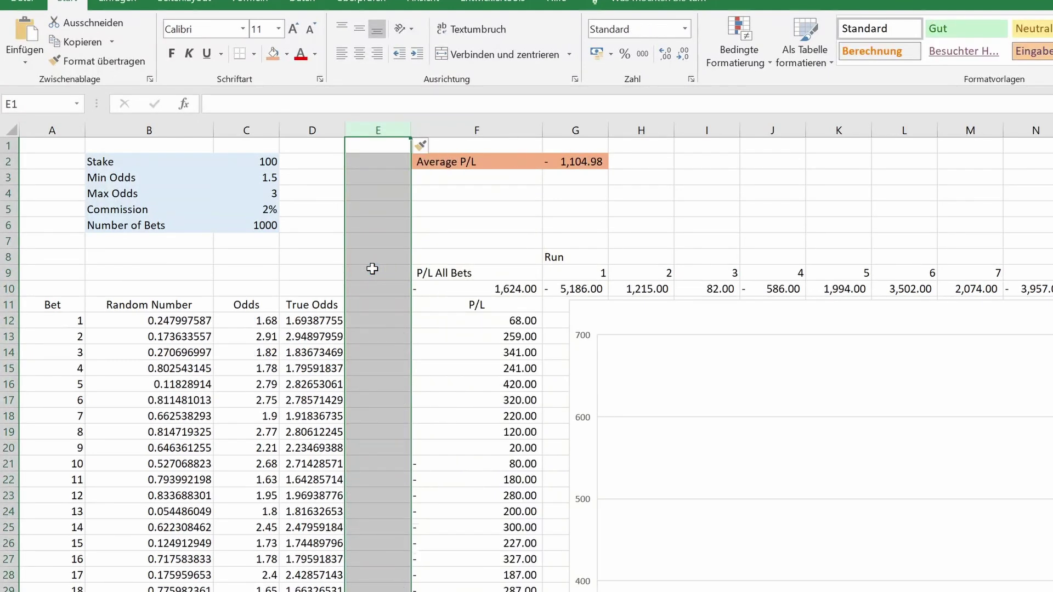
click(373, 272)
text(EV Calculated)
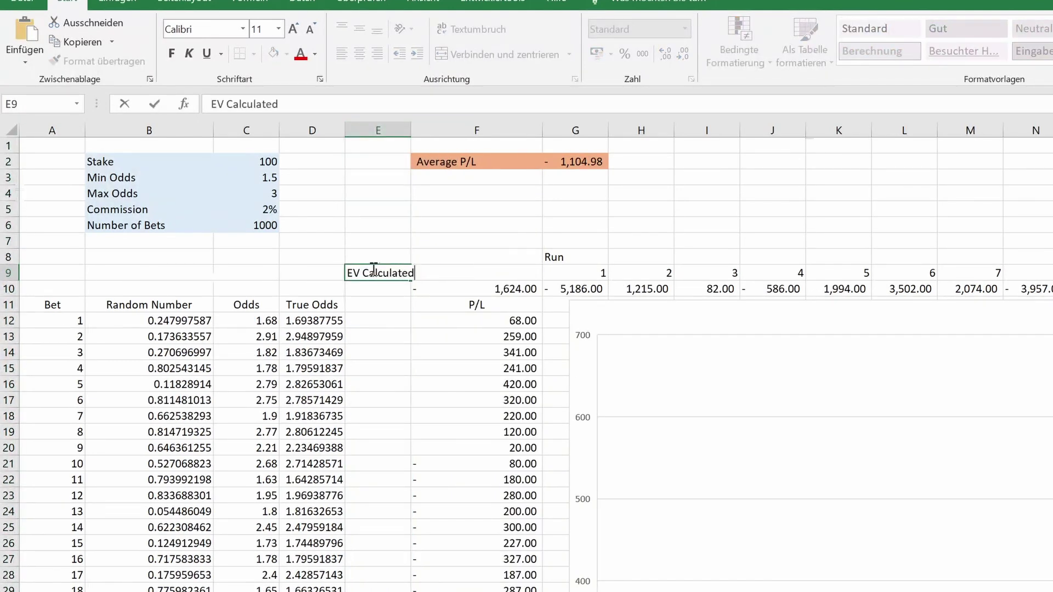
key(Return)
Enter =1/D12*(C12-1)*$C$2-(1-1/D12)*$C$2 in E12 and fill it down all bets.
click(377, 325)
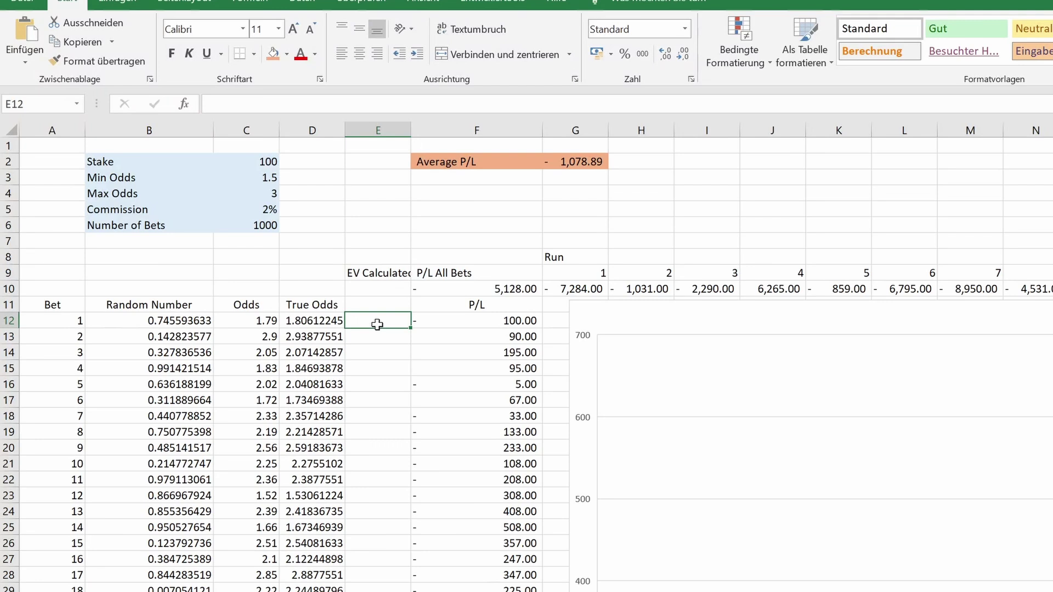
text(=1/D12*(C12-1)*$C$2-(1-1/D12)*$C$2)
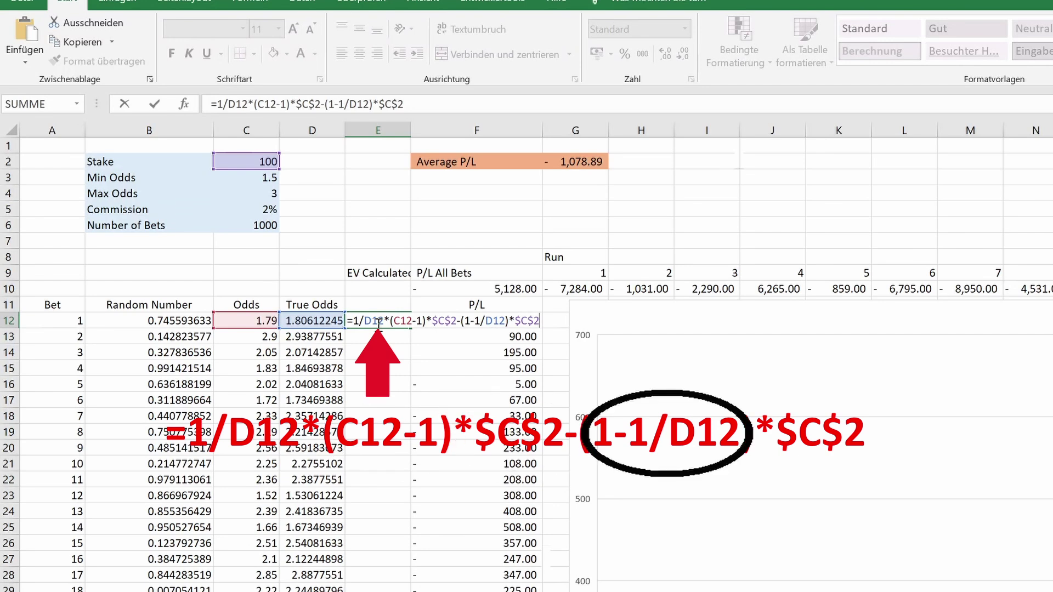
key(ctrl+Return)
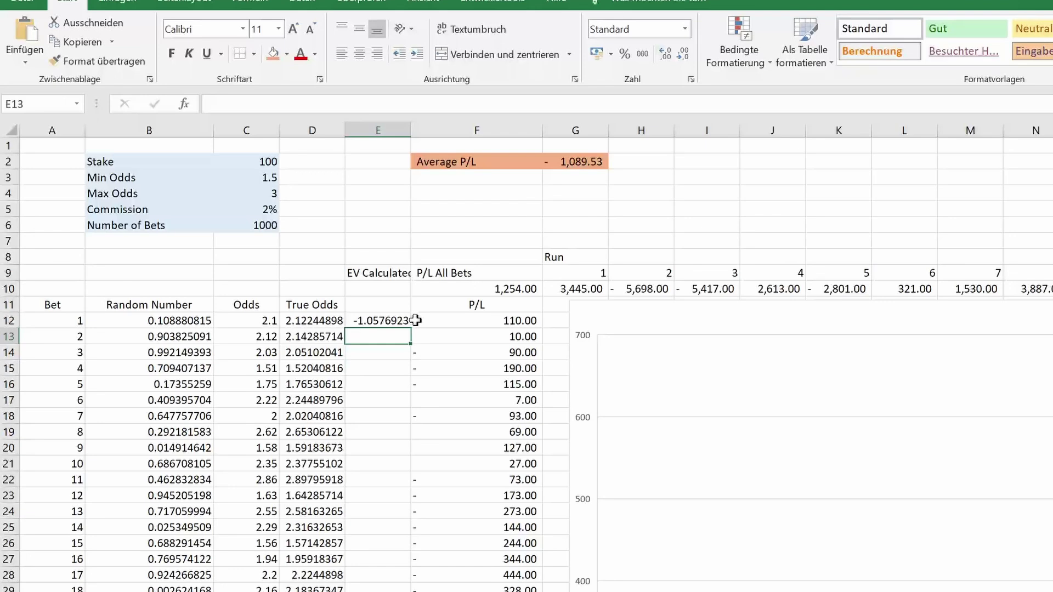
double_click(408, 329)
Enter =SUMME(E12:E1011) in E10 and recalculate, giving an EV total near -1,085.6.
click(378, 288)
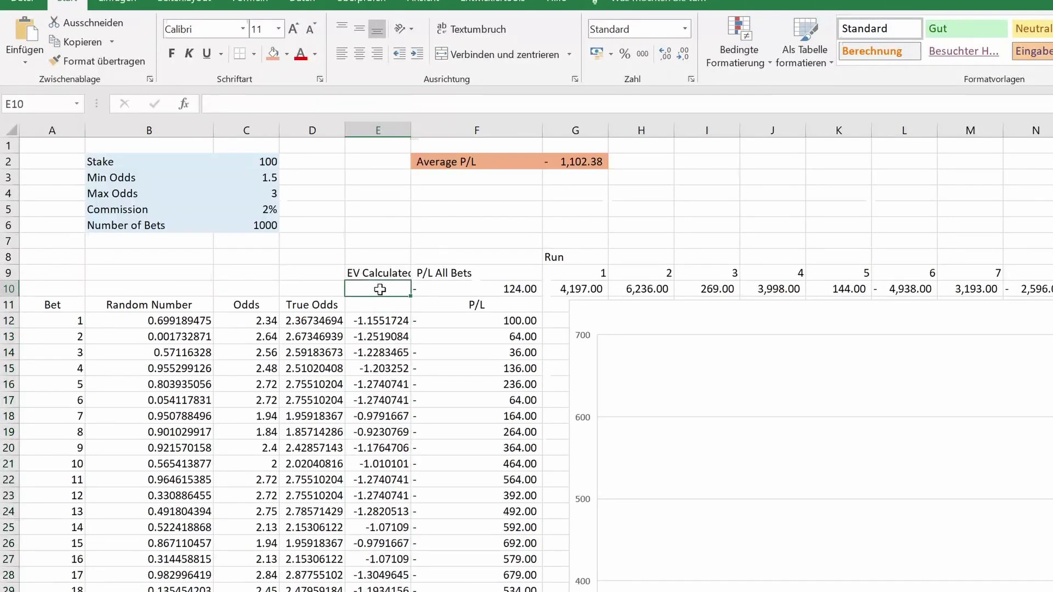
text(=summe()
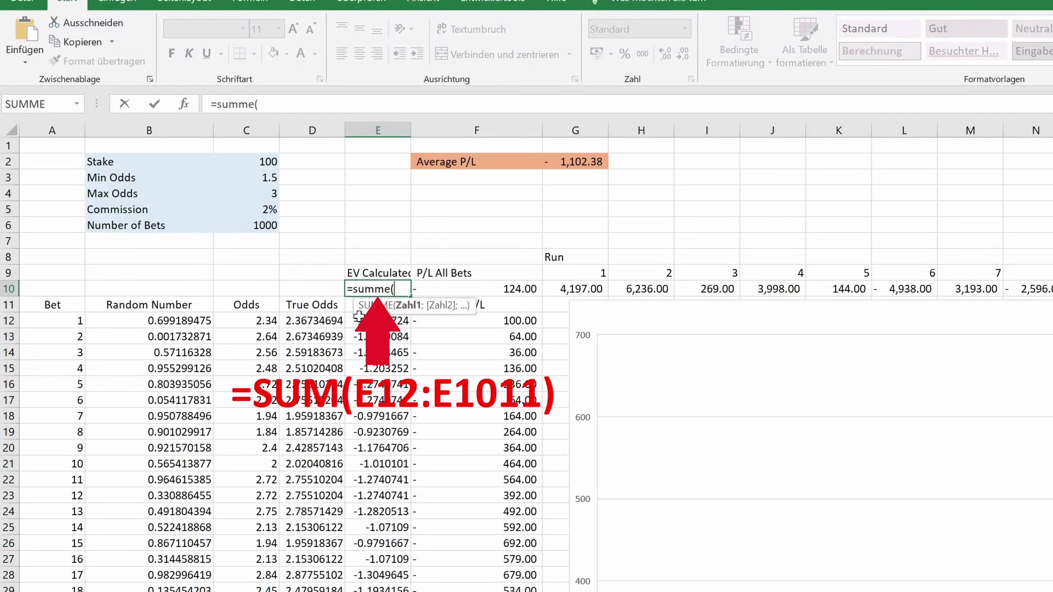
drag(378, 321, 379, 352)
text(1011))
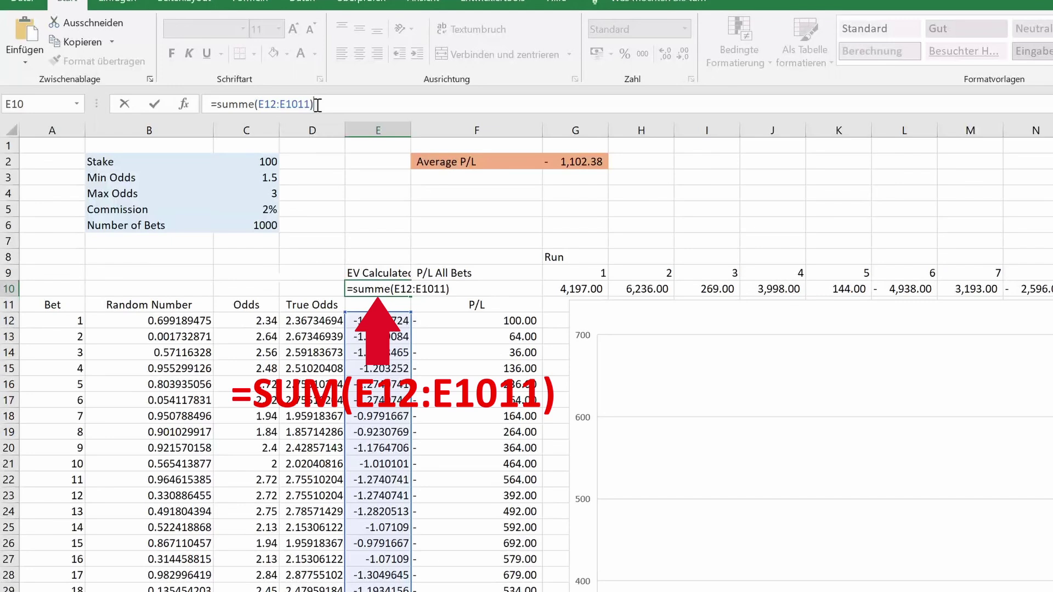
click(488, 230)
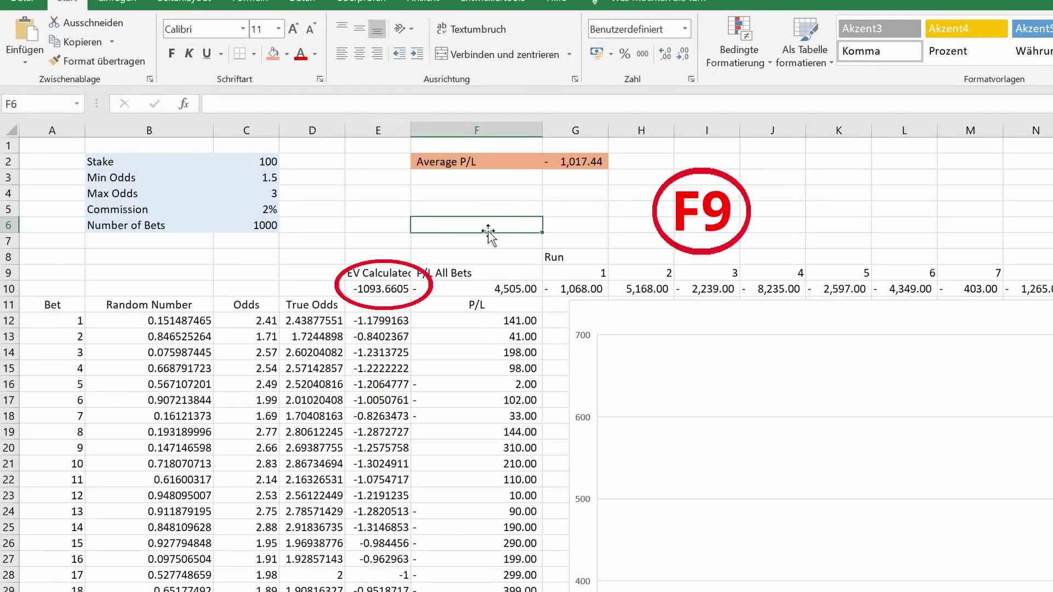
key(F9)
key(F9)
key(F9)
key(F9)
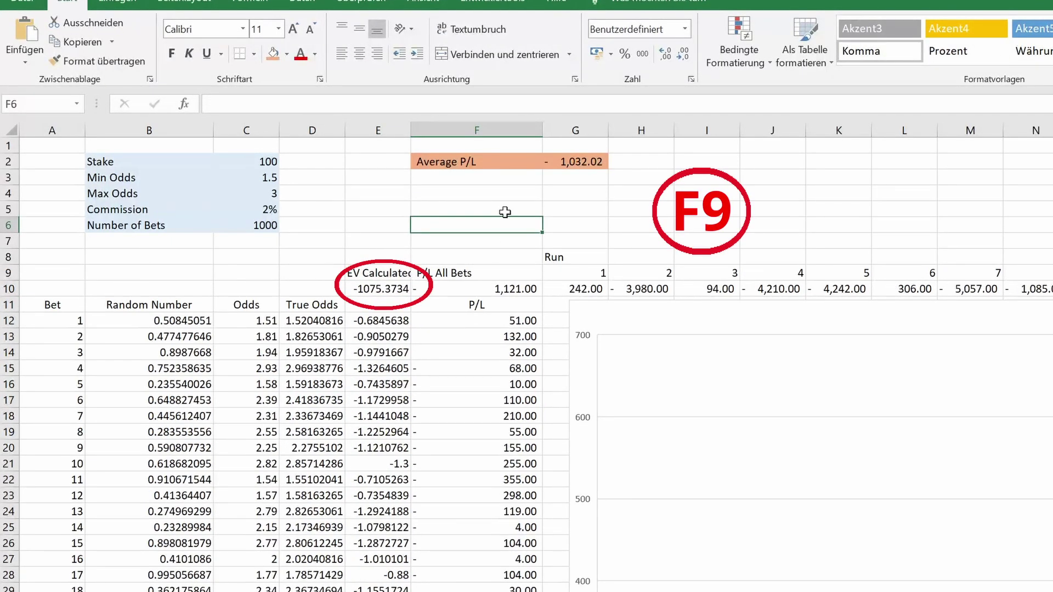
key(F9)
key(F9)
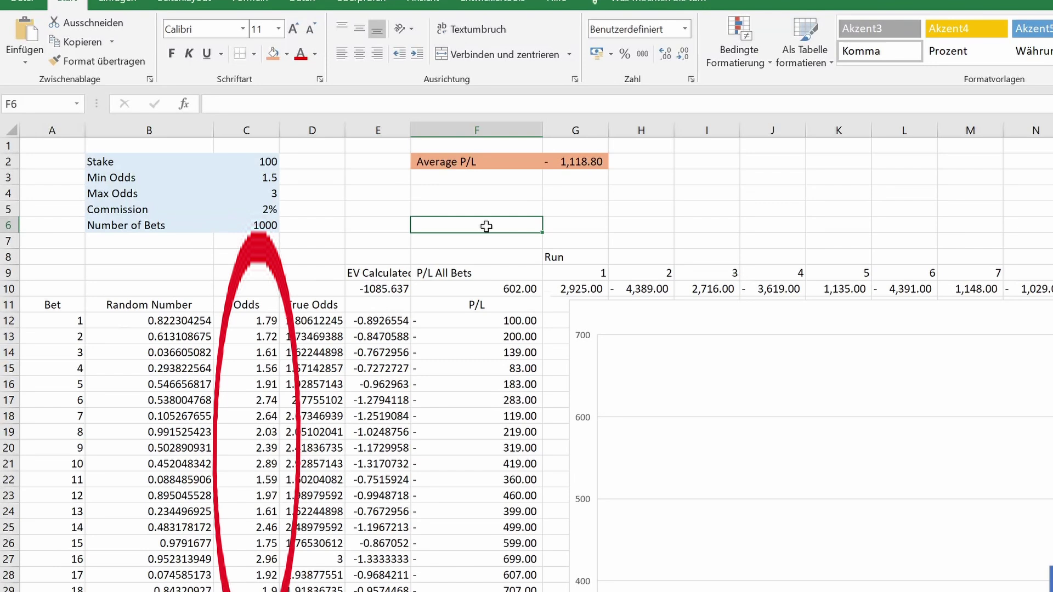
Replace the Odds column from C12 down with its pasted fixed values.
click(254, 319)
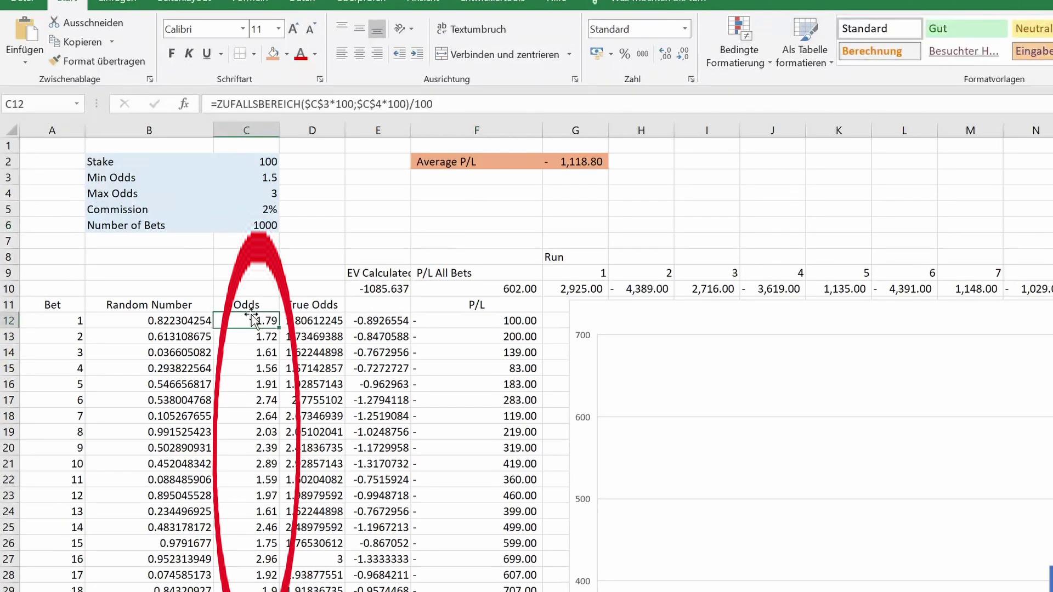
key(ctrl+shift+Down)
key(ctrl+BackSpace)
key(ctrl+c)
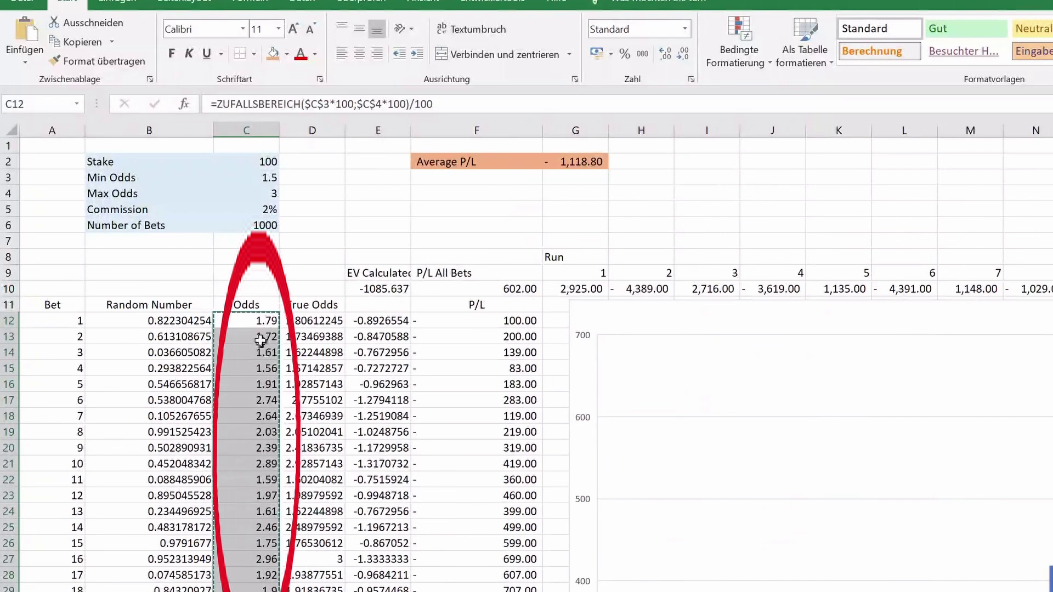
right_click(251, 331)
click(303, 401)
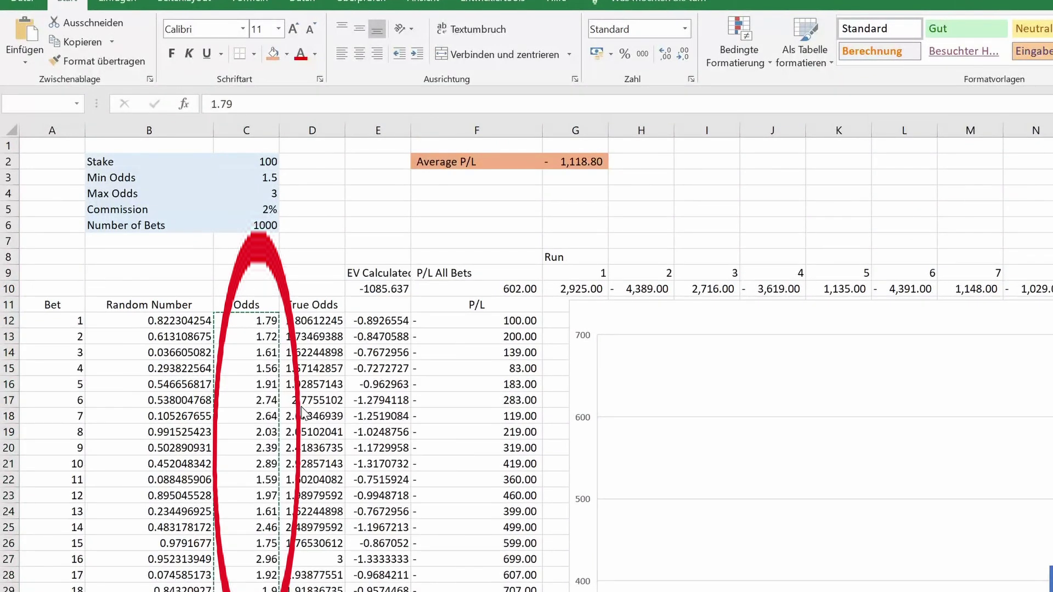
click(478, 236)
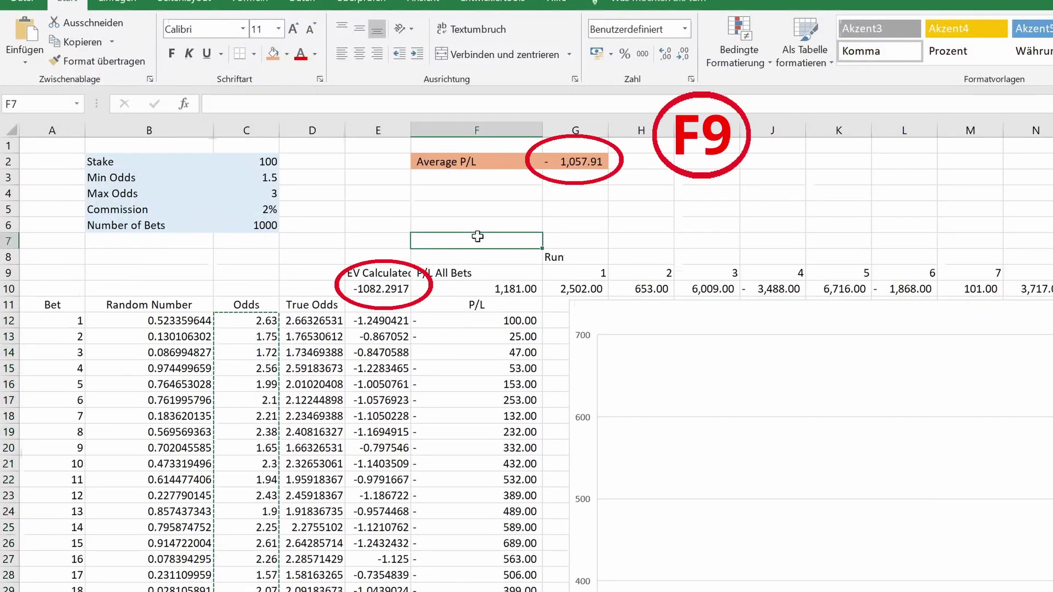
Recalculate several times, confirming the EV total stays at -1082.2917.
key(F9)
key(F9)
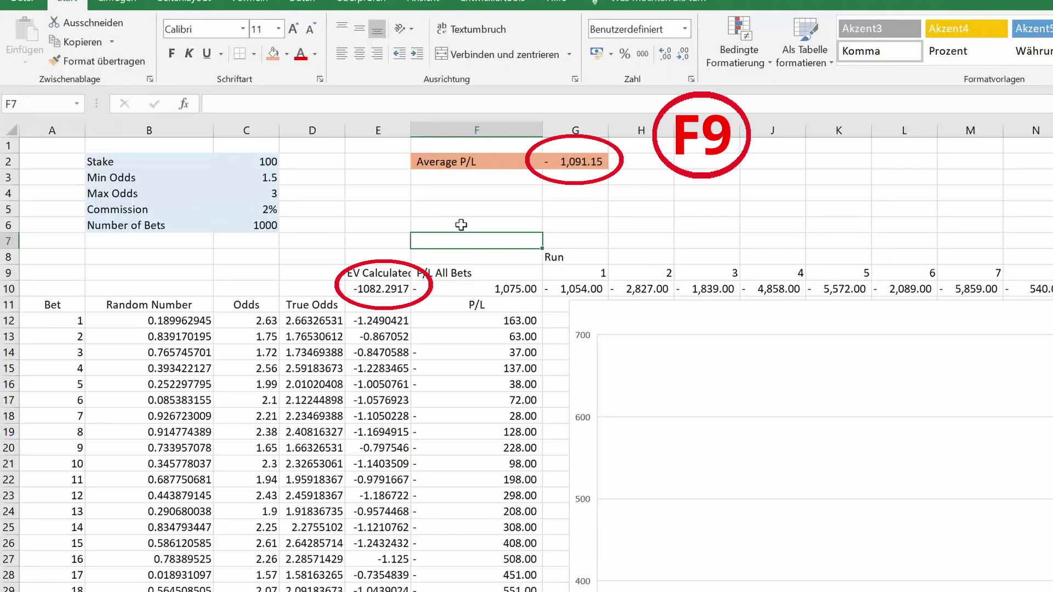
key(F9)
key(F9)
key(F9)
key(F9)
key(F9)
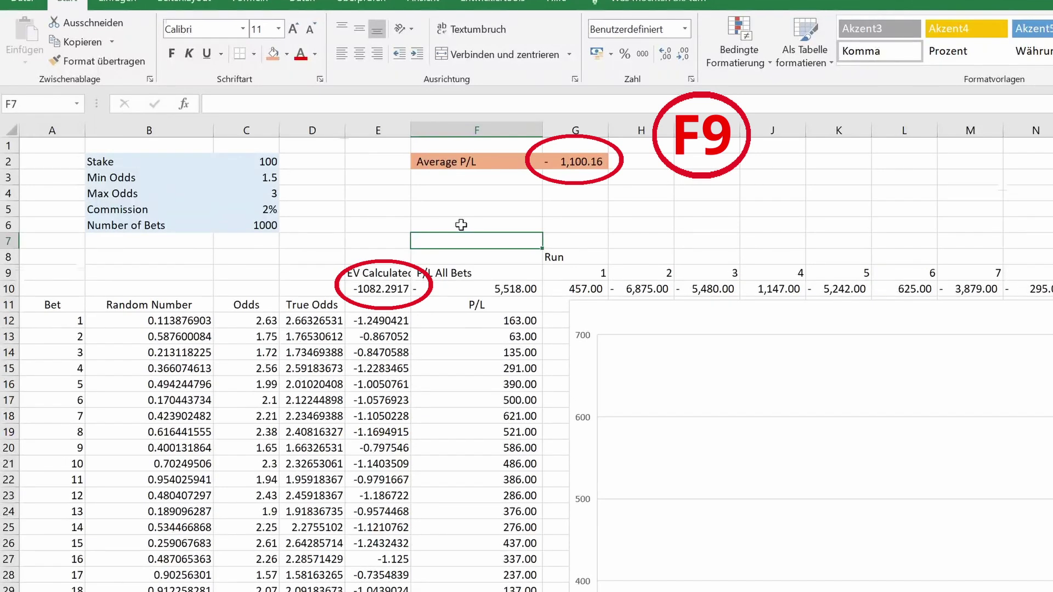
key(F9)
key(F9)
key(F9)
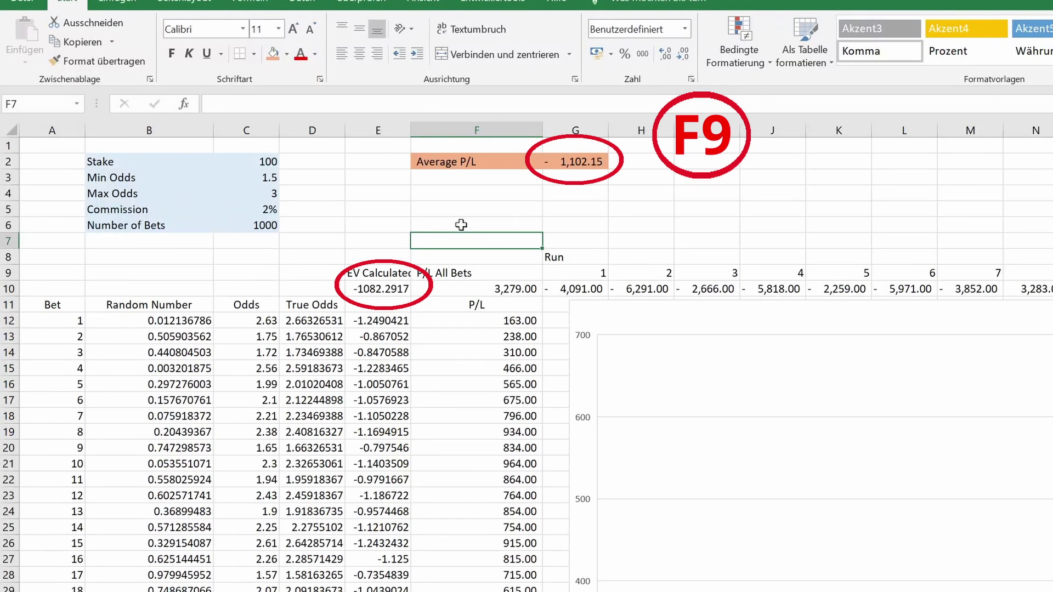
key(F9)
key(F9)
key(F9)
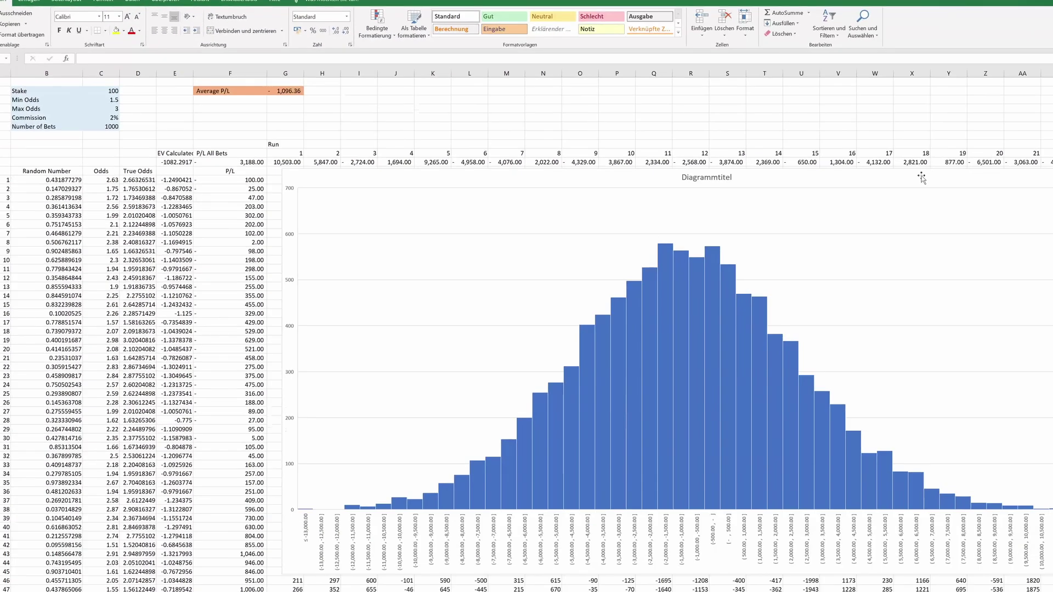
Shift the histogram left and shade the summary block F2:G3 orange.
drag(921, 176, 713, 199)
click(668, 188)
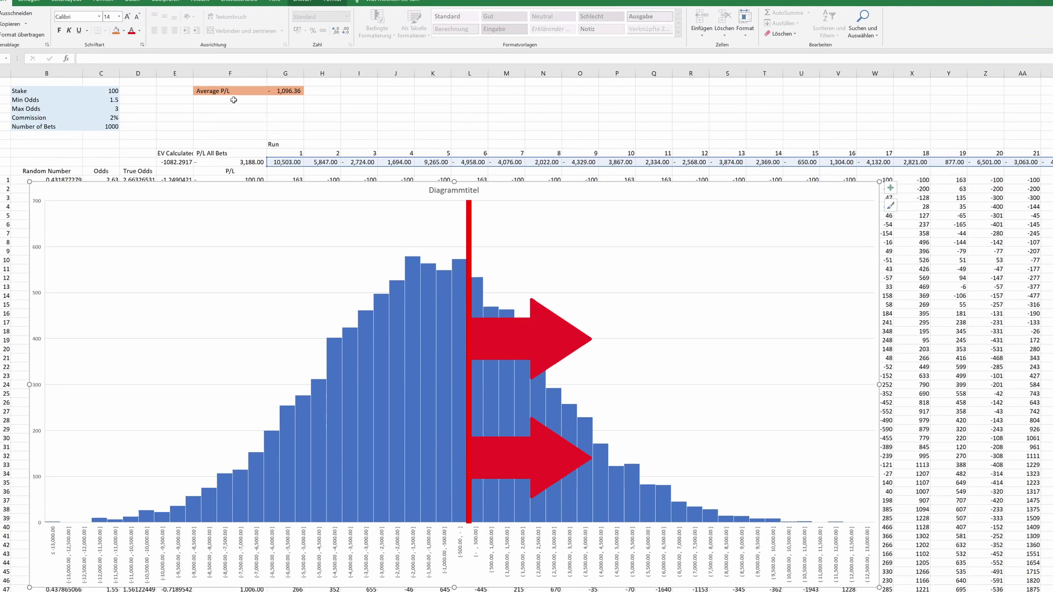
drag(233, 100, 287, 109)
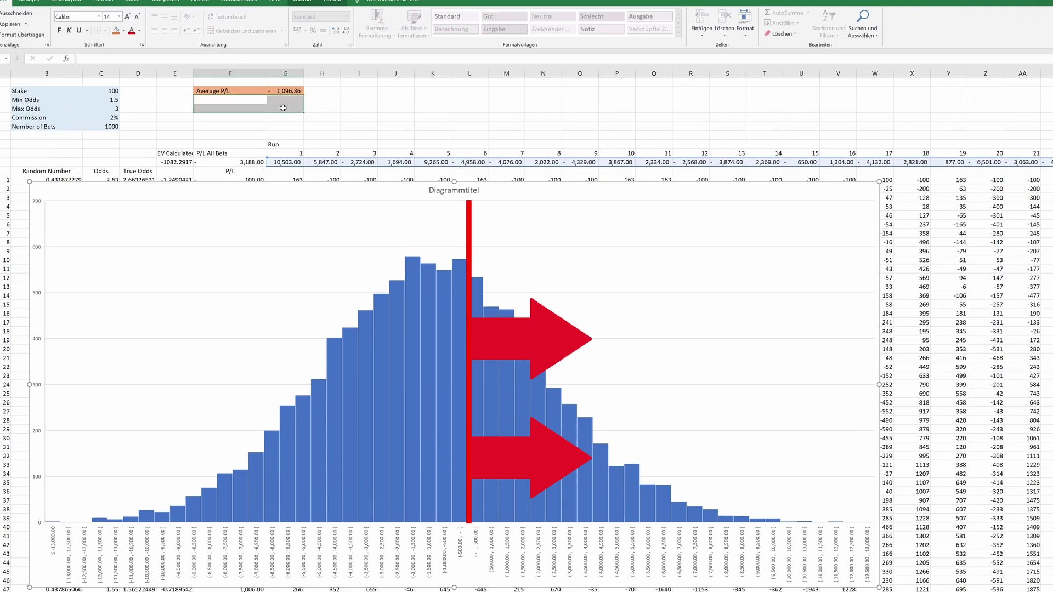
click(124, 32)
click(157, 76)
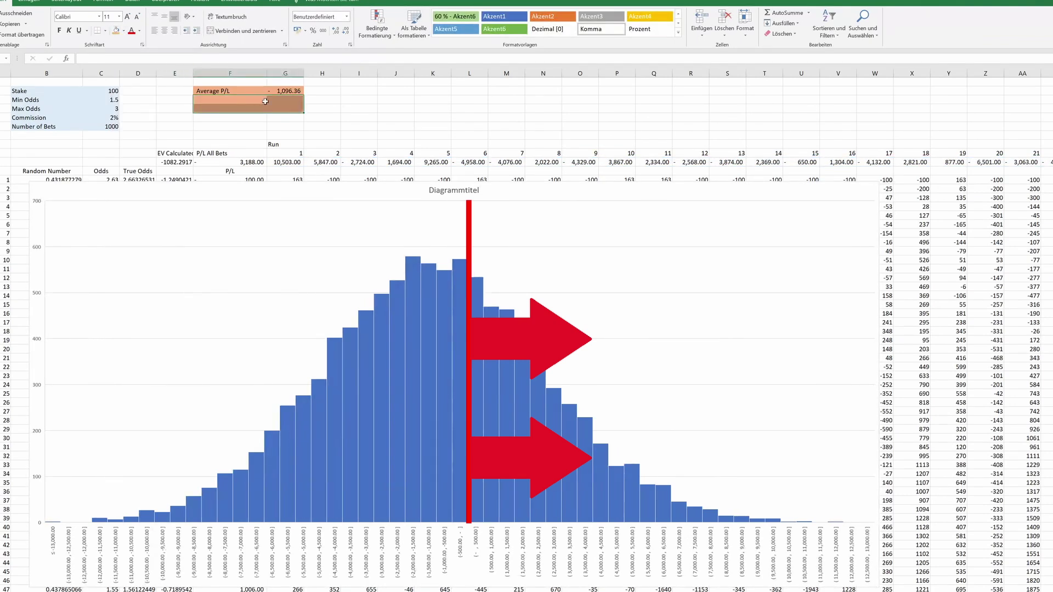
Format G2:G3 as percentages with extra decimal places.
drag(285, 100, 286, 109)
click(312, 30)
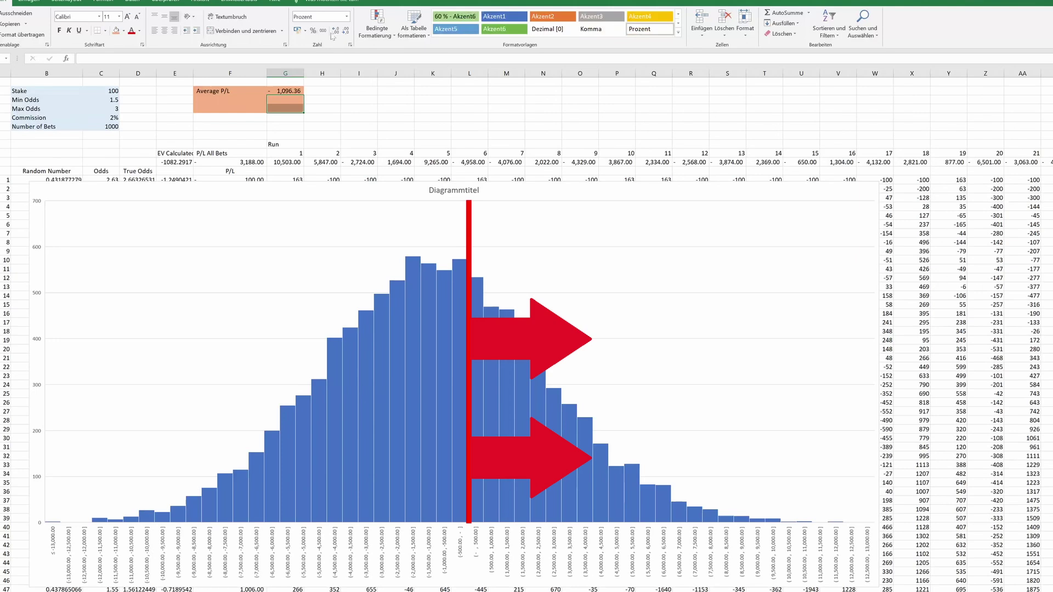
click(337, 32)
click(229, 102)
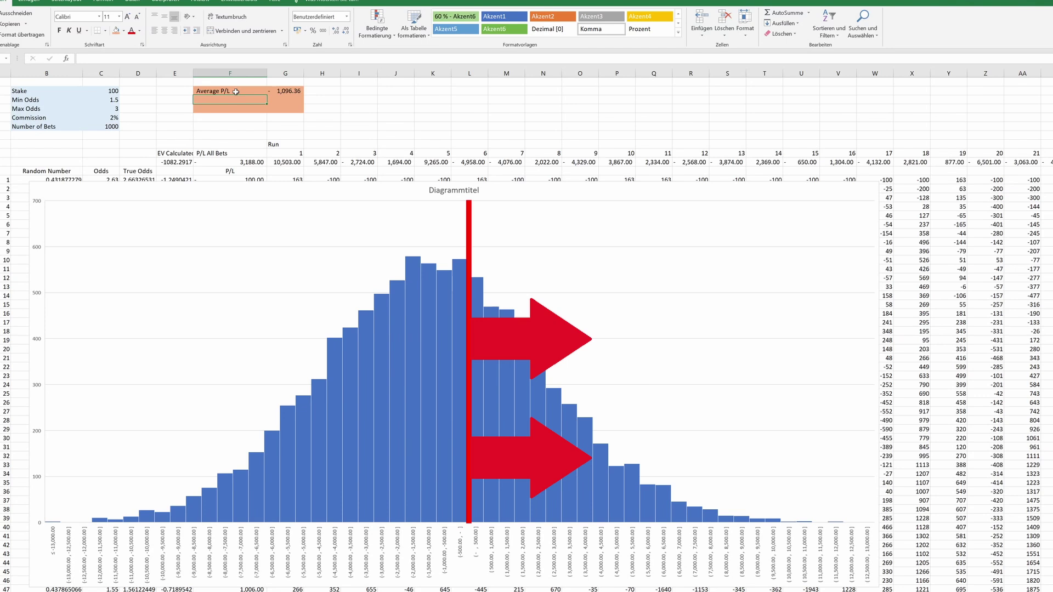
Label F3 '% Win' and enter =ZÄHLENWENN(G10:NTV10;">0")/10000 in G3, about 37%.
text(% Win)
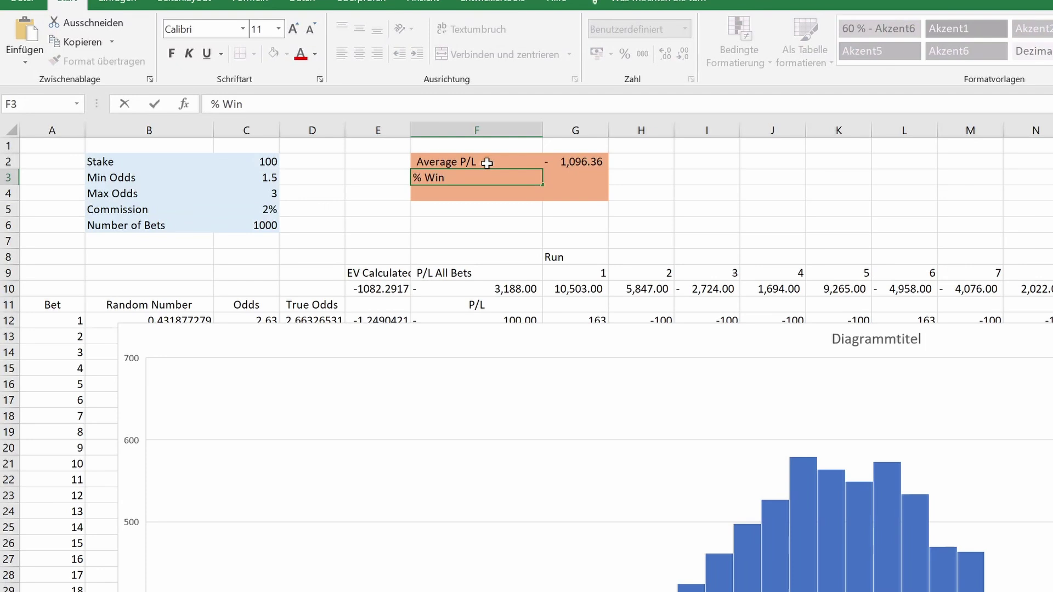
key(Tab)
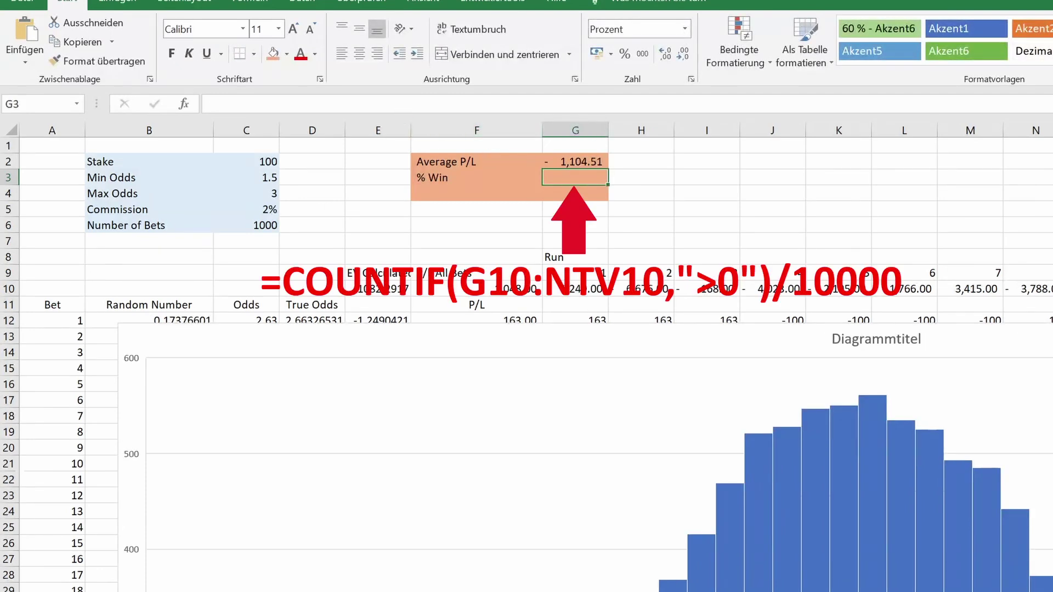
text(=ZÄHLENWENN(G10:NTV10;">0")/10000)
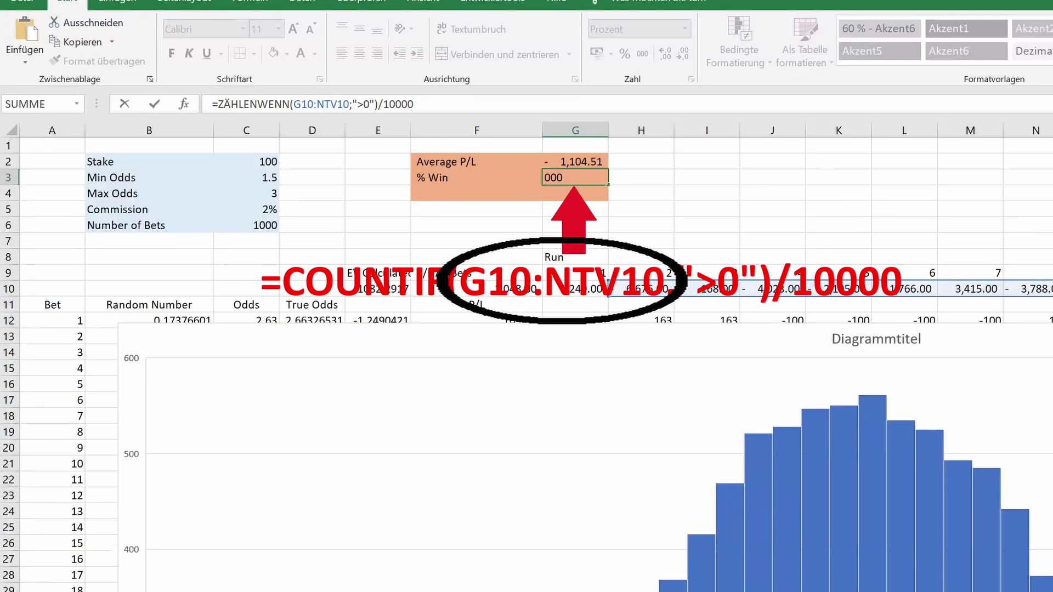
key(Return)
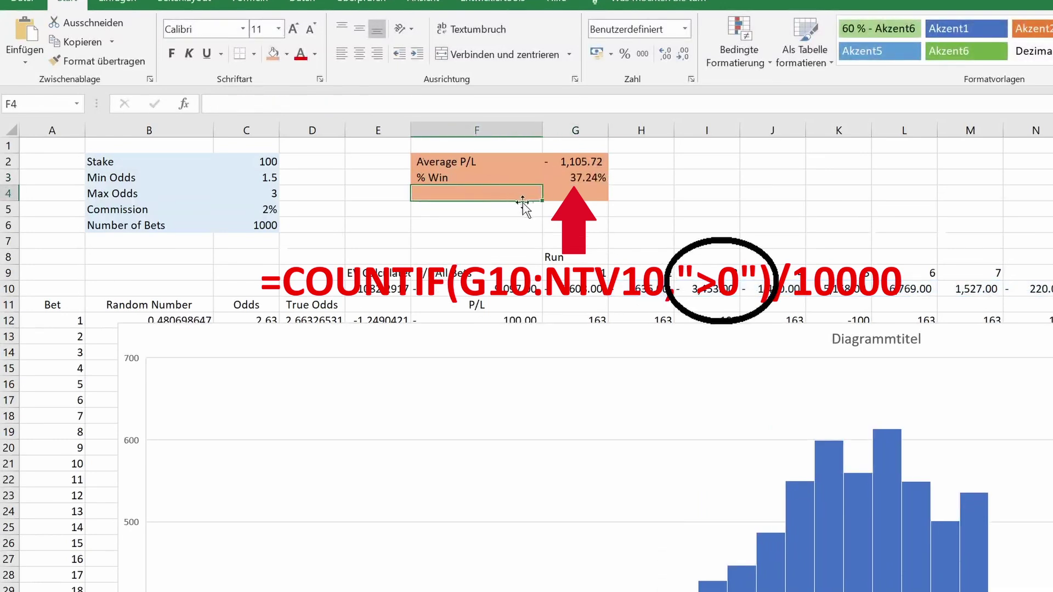
click(591, 225)
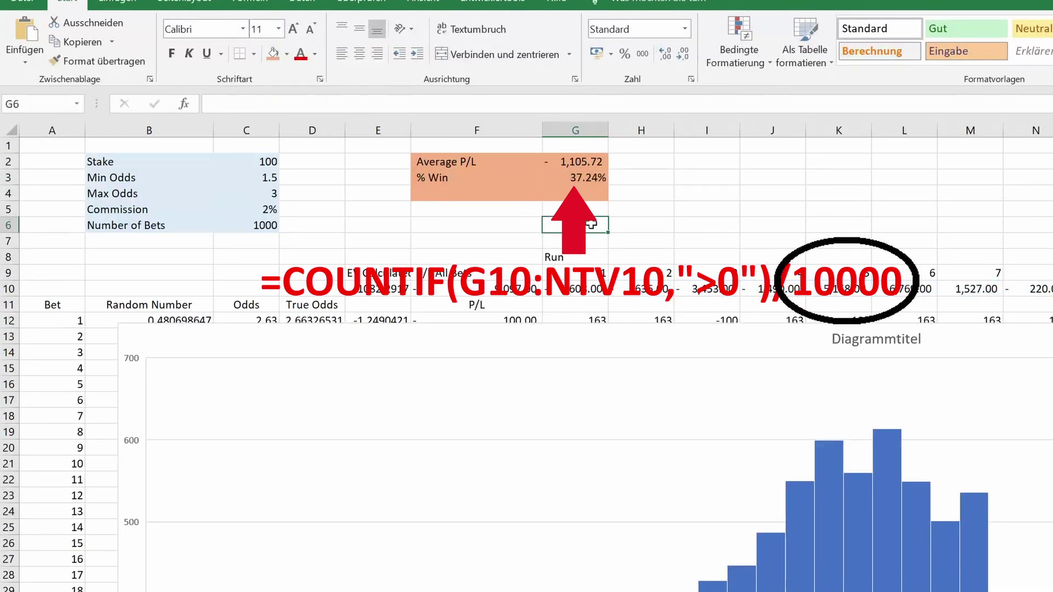
Recalculate the simulation thirteen times to sample new random outcomes.
key(F9)
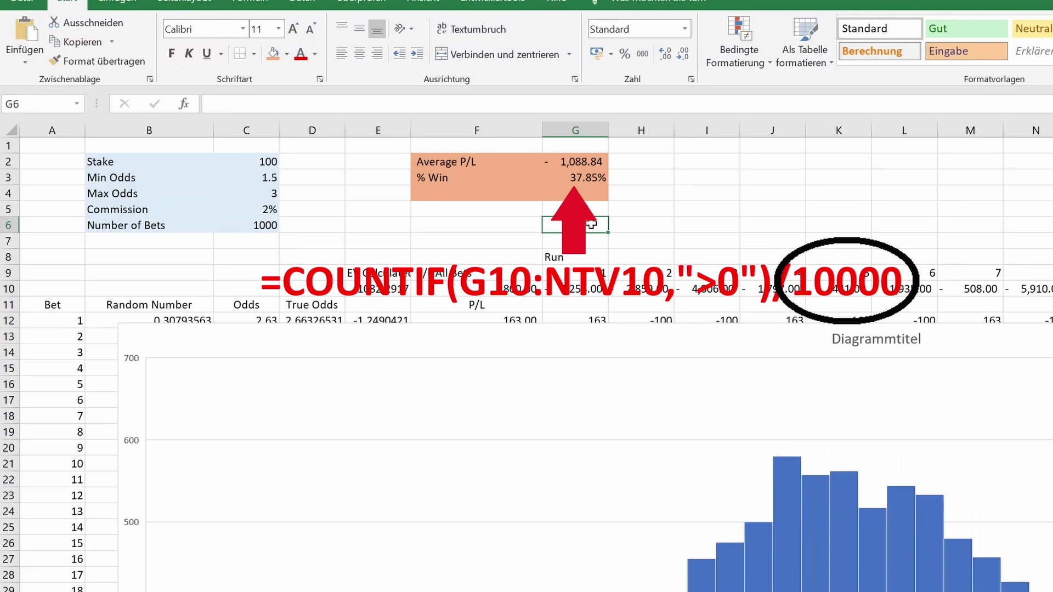
key(F9)
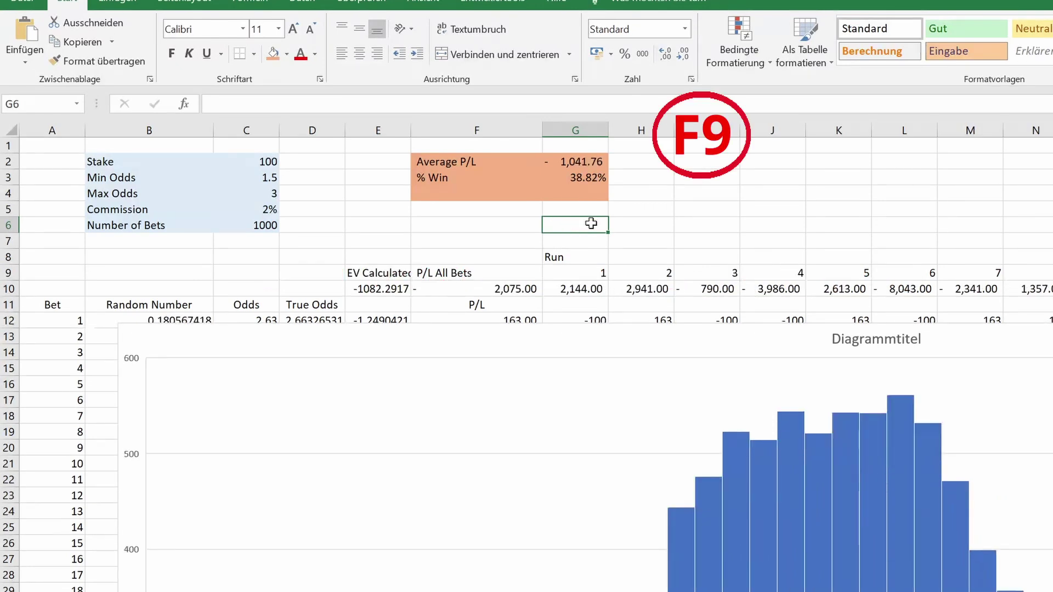
key(F9)
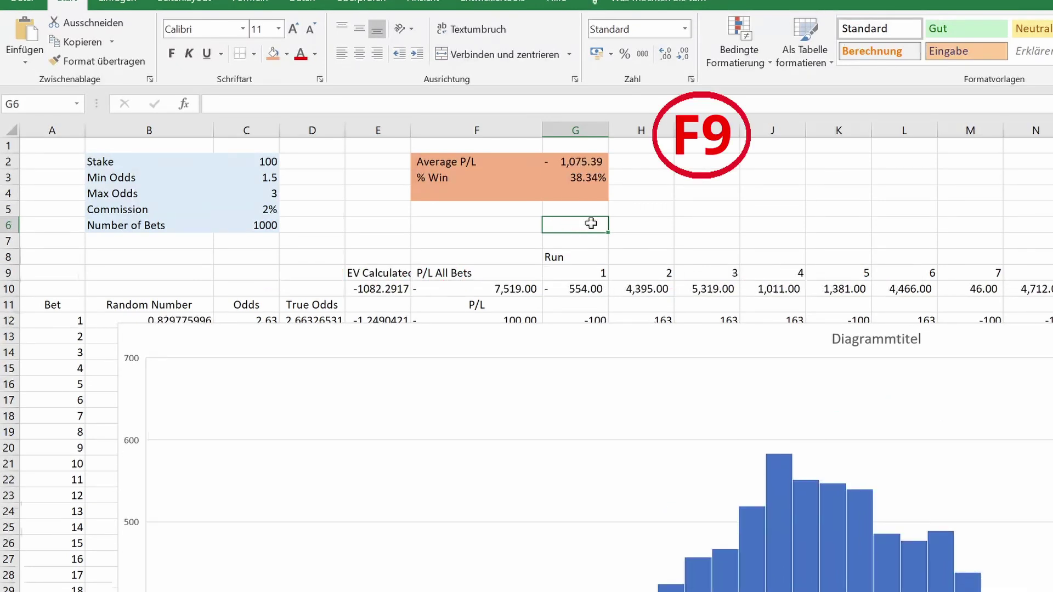
key(F9)
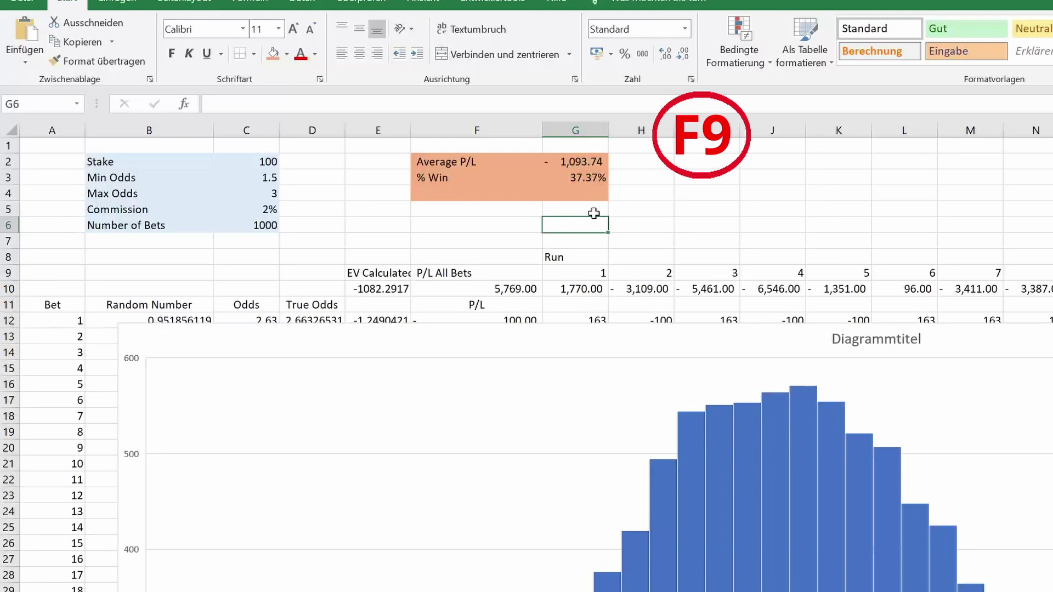
key(F9)
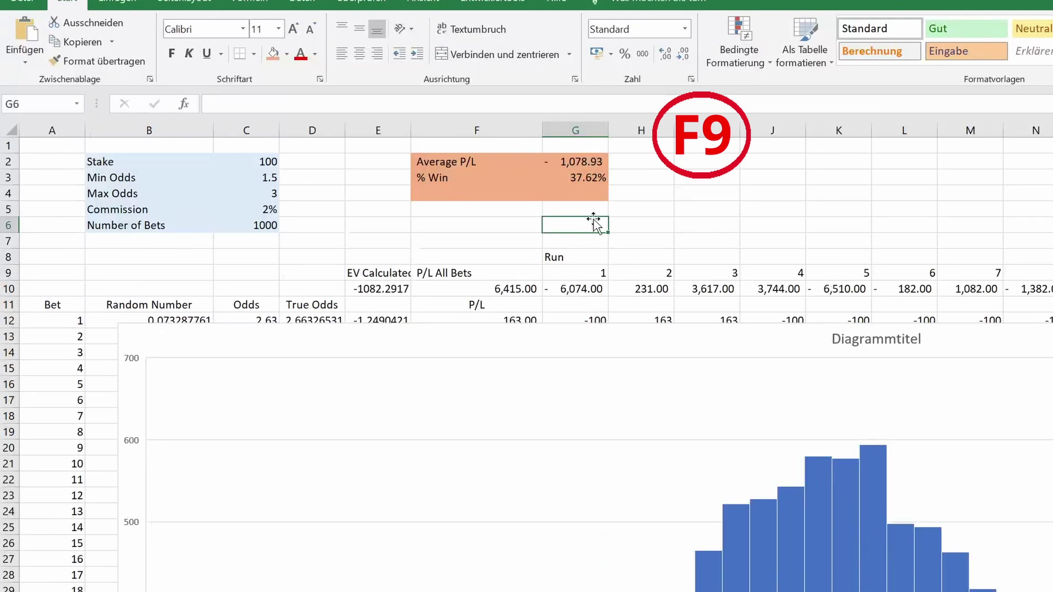
key(F9)
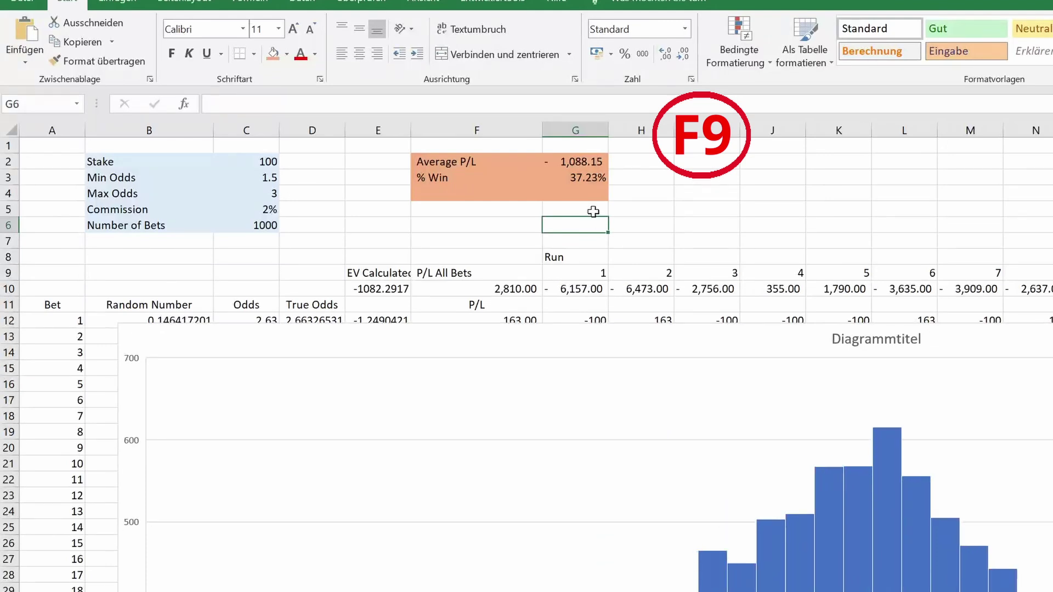
key(F9)
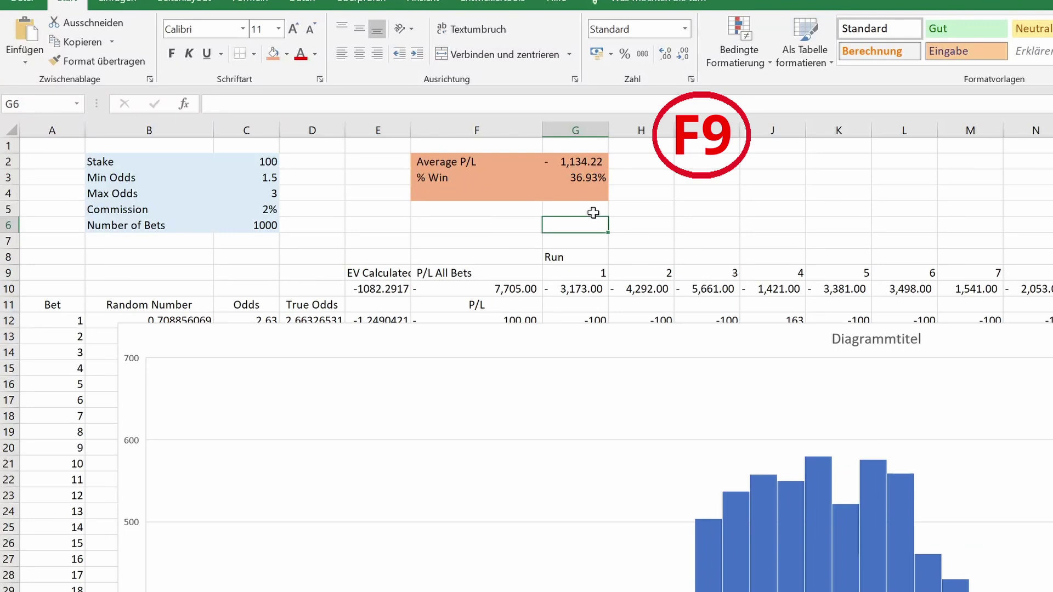
key(F9)
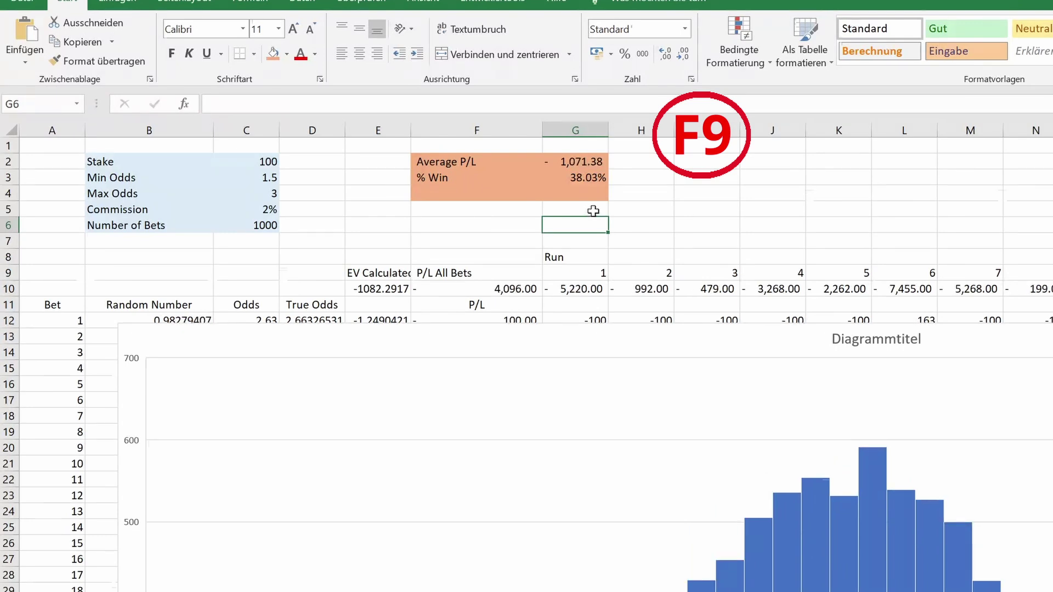
key(F9)
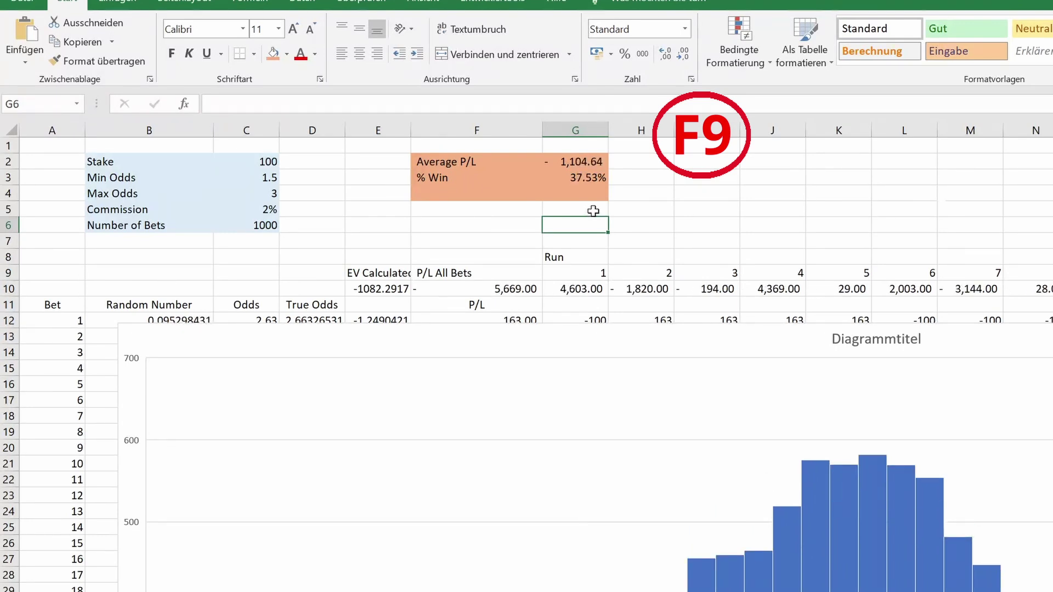
key(F9)
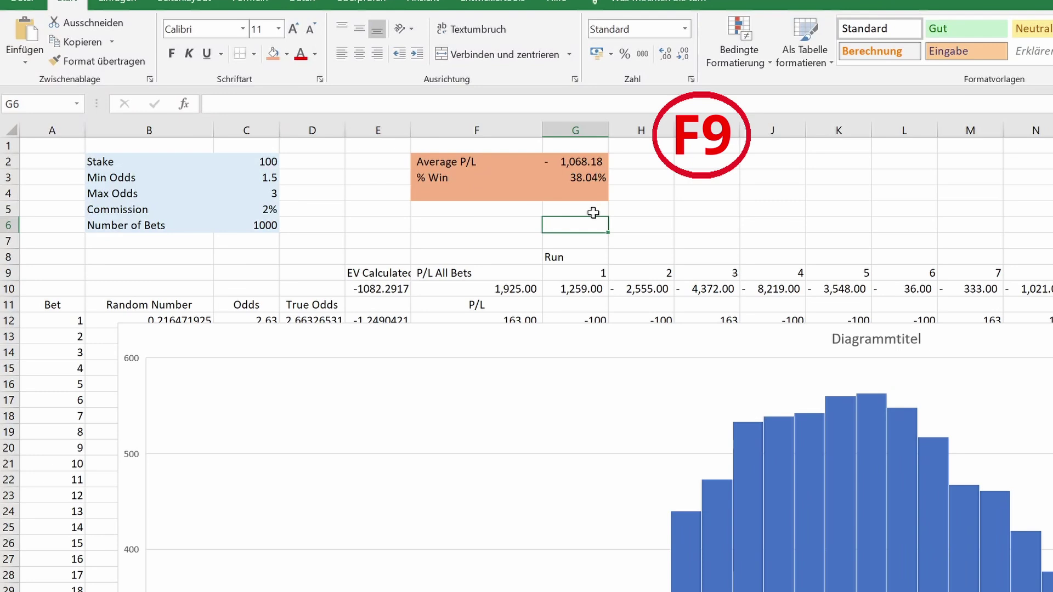
key(F9)
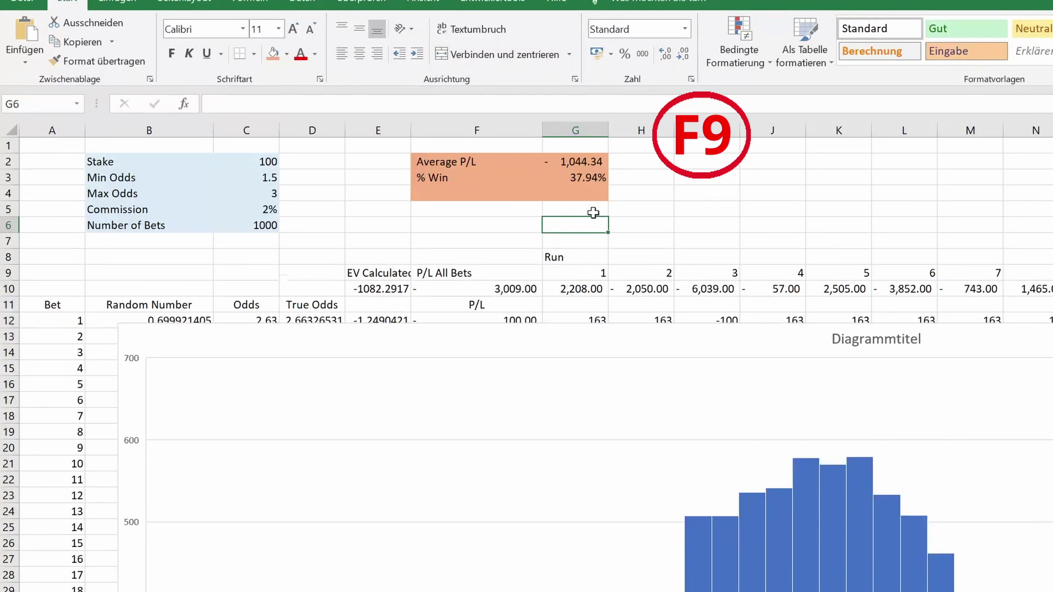
key(F9)
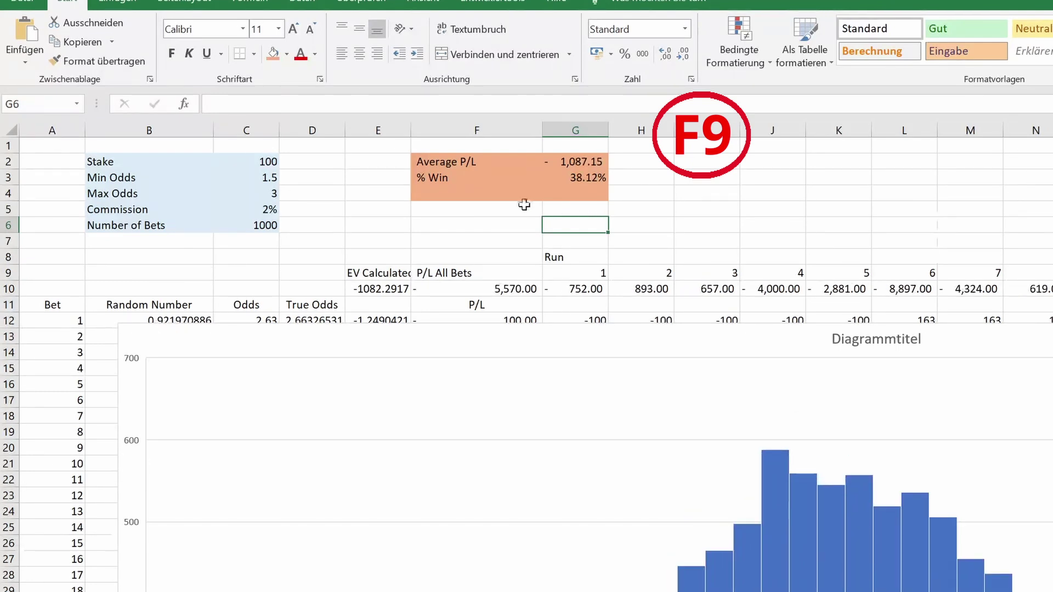
key(F9)
Add a '% Loss' label in F4 with =1-G3 in G4, showing 62.48%.
click(474, 193)
text(% Loss)
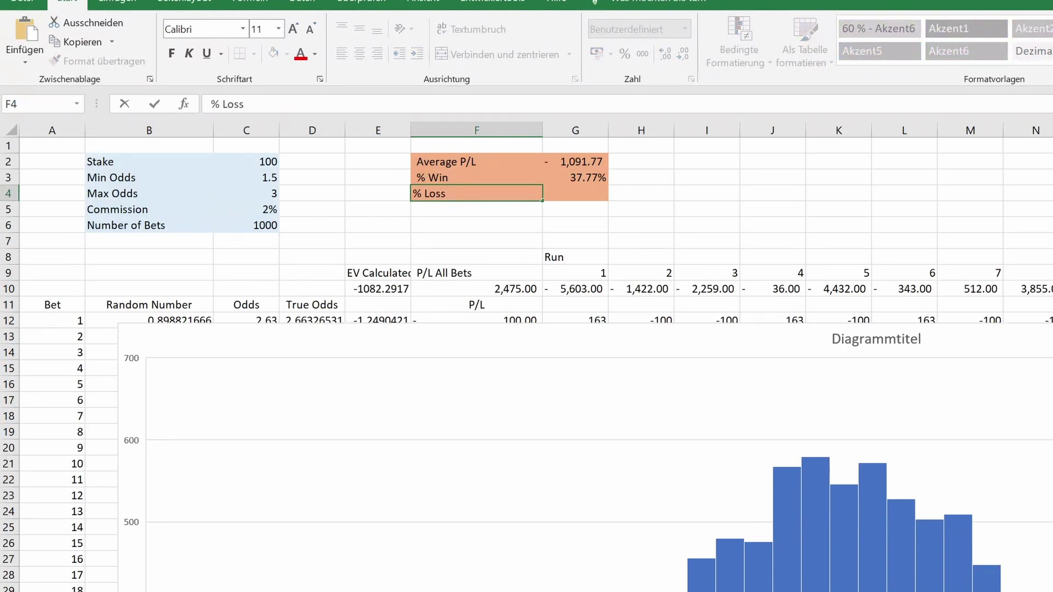
key(Tab)
text(=1-)
key(Up)
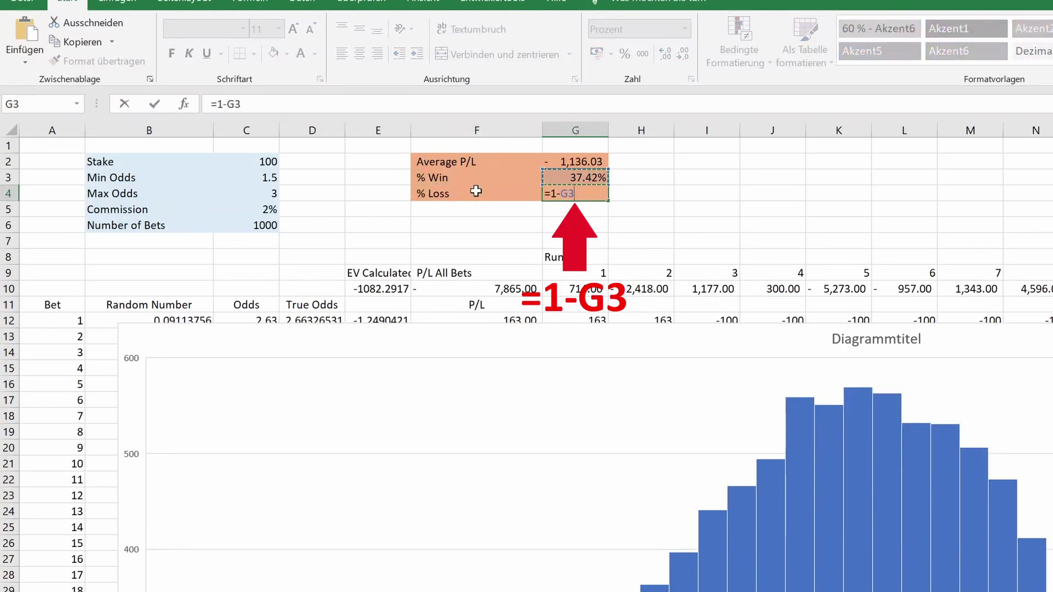
key(Return)
click(613, 247)
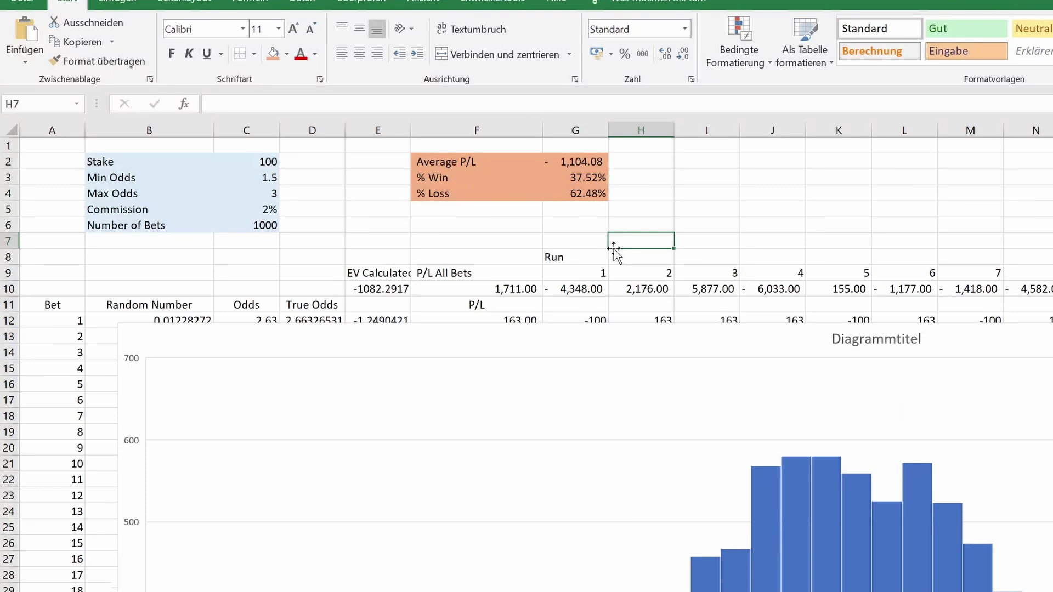
Set the Commission in C5 to -2% and rerun the simulation.
click(257, 209)
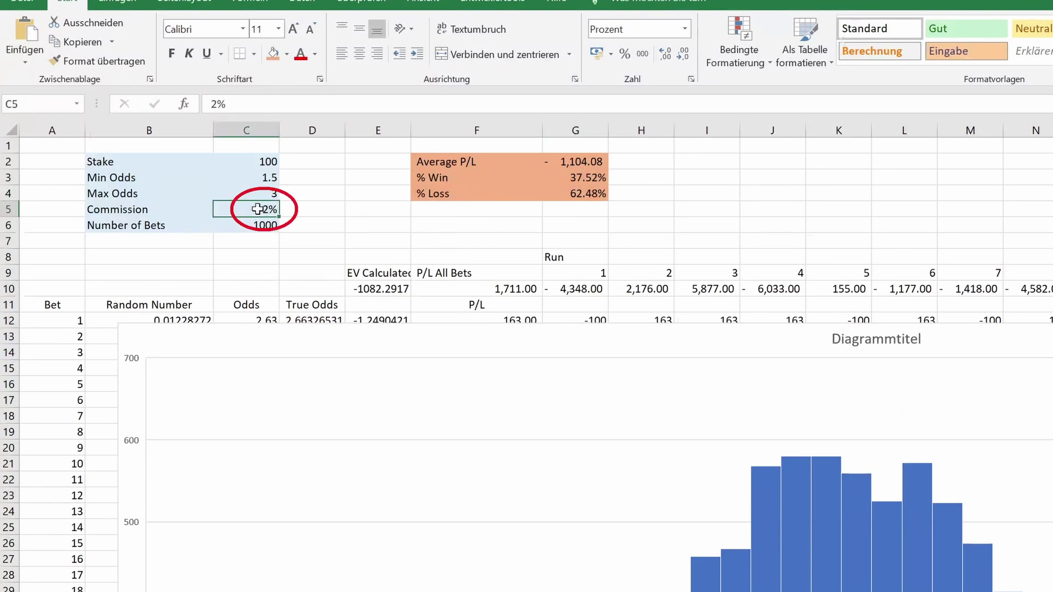
text(-2%)
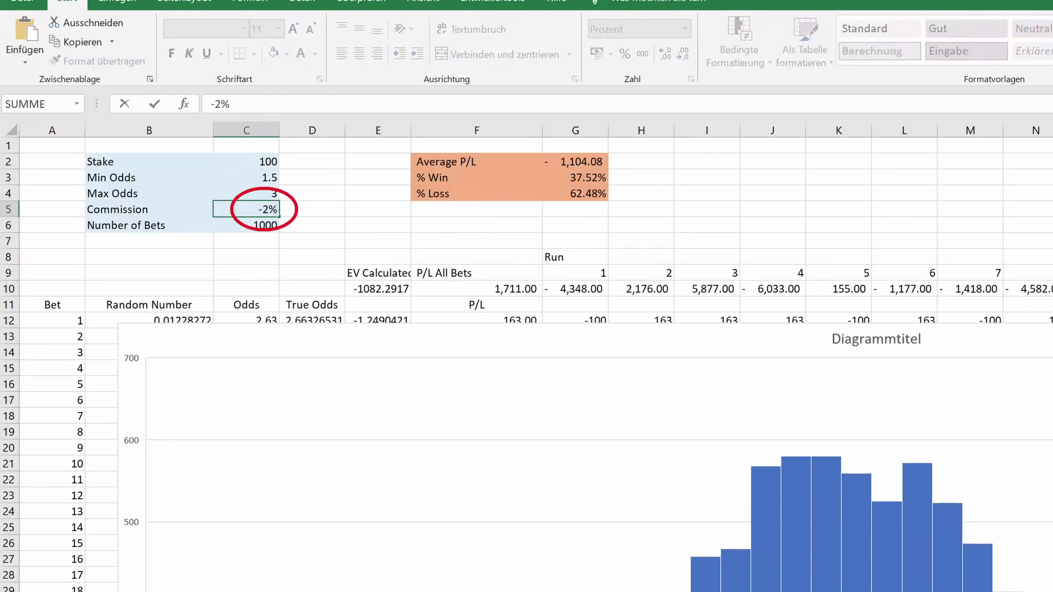
key(Return)
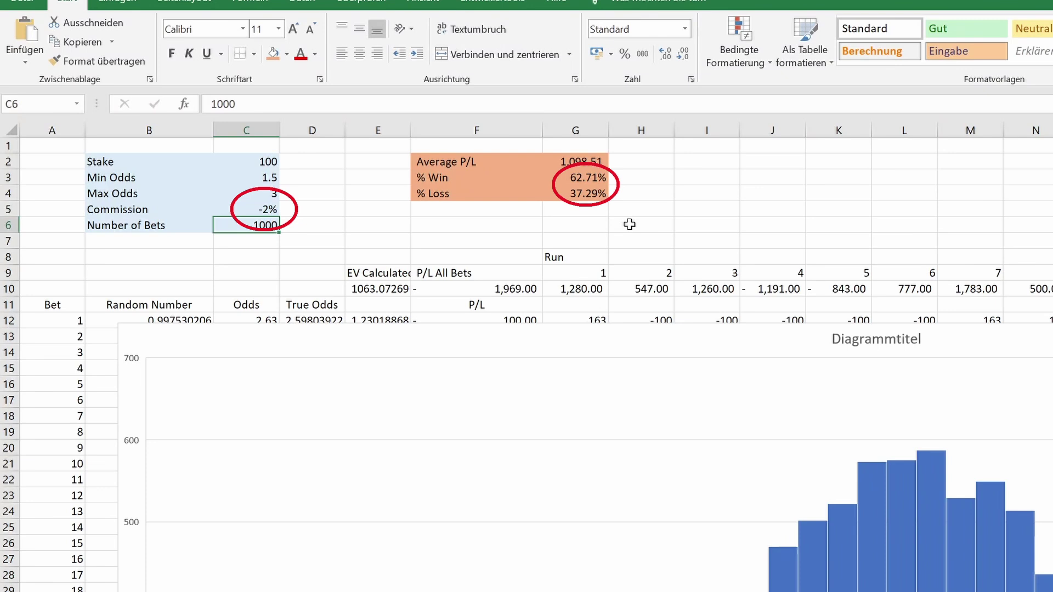
key(F9)
key(F9)
key(F9)
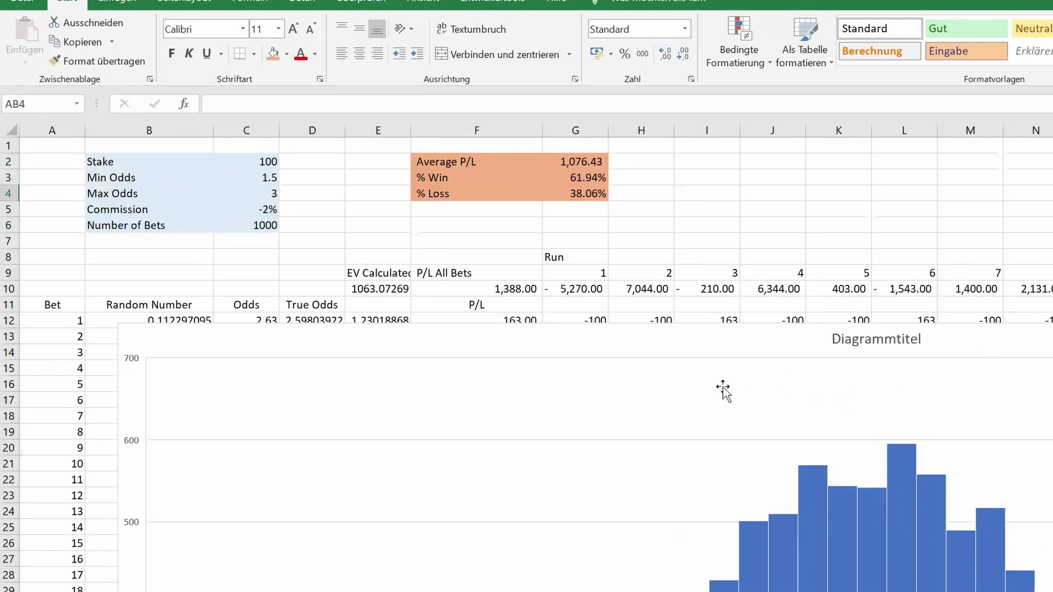
Shift the histogram chart right and set the Commission to -10%.
drag(631, 343, 865, 330)
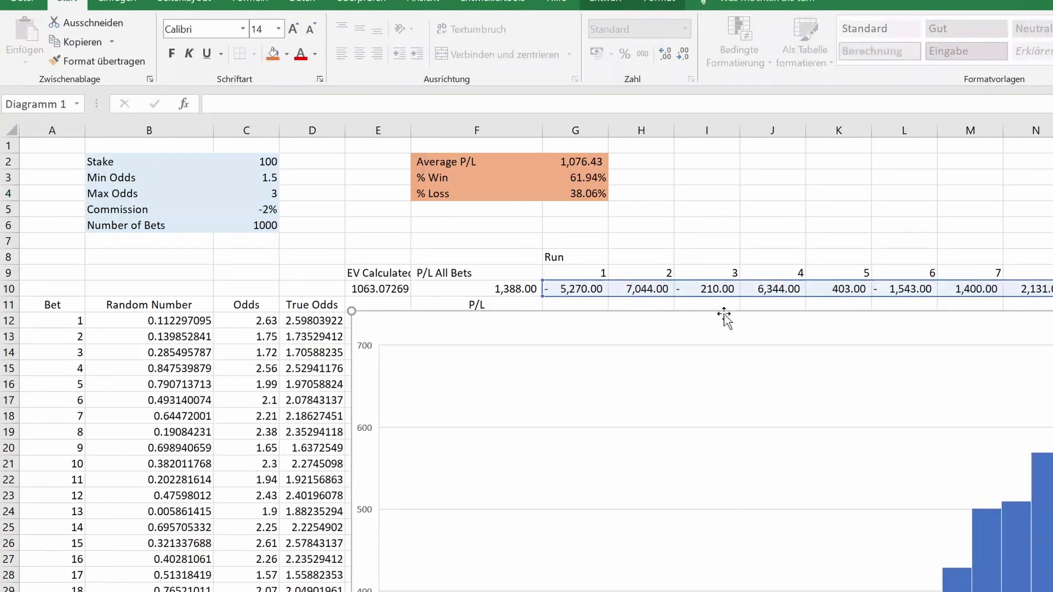
click(260, 211)
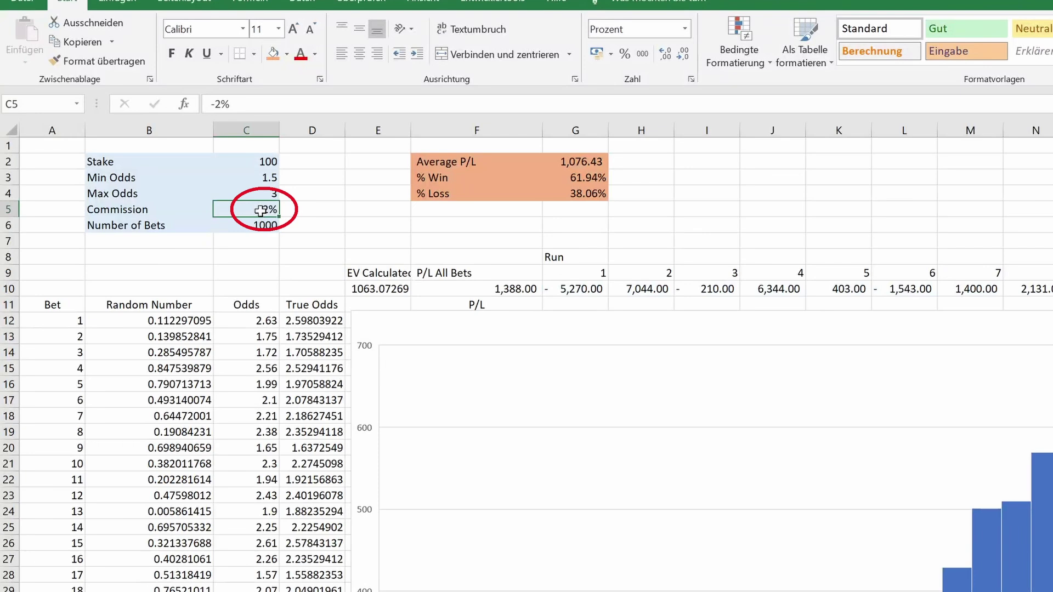
text(-10)
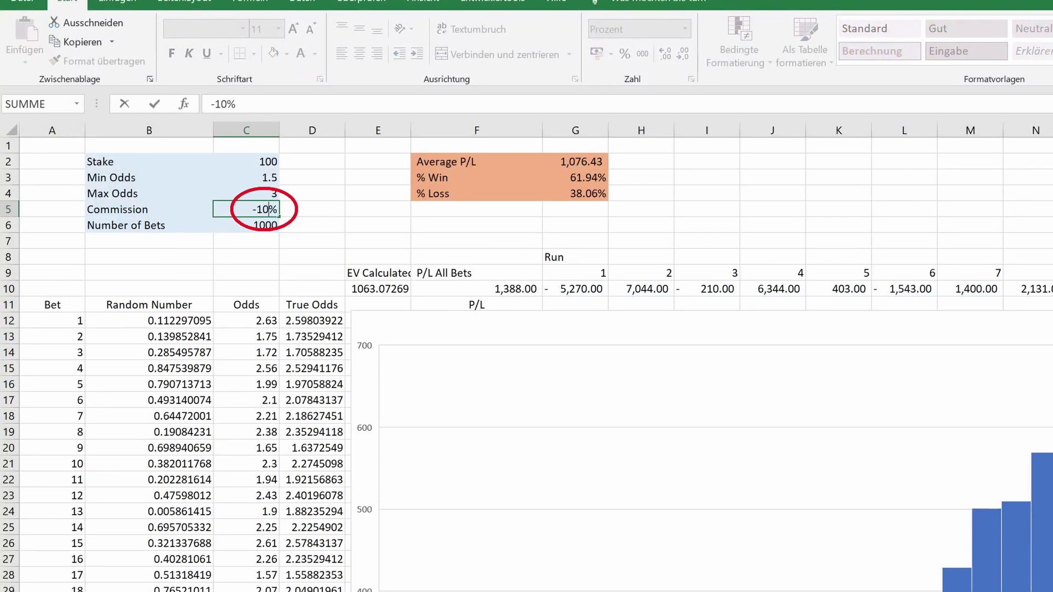
key(Return)
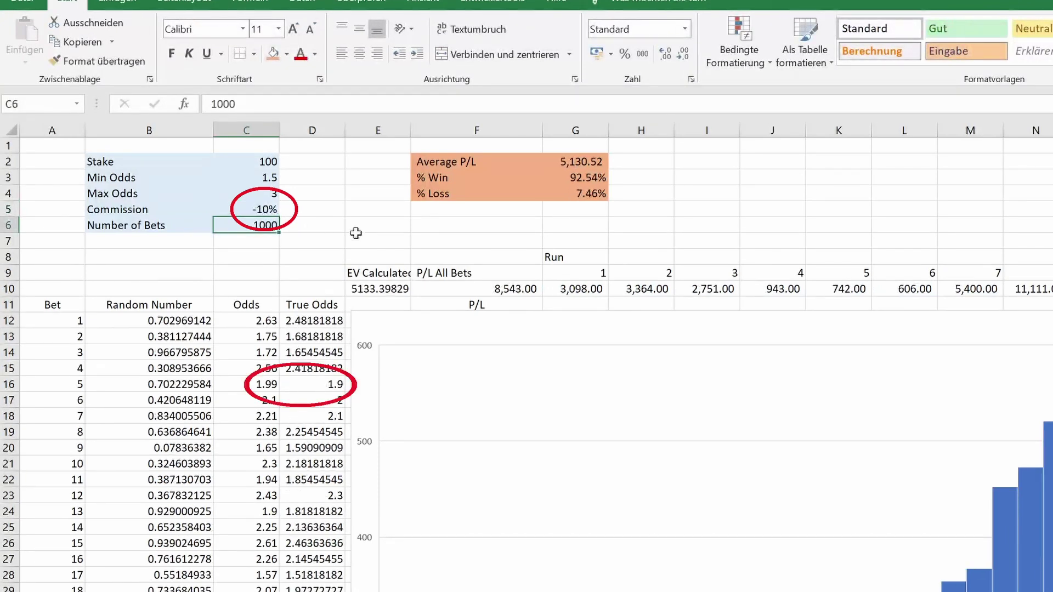
Rerun the -10% commission simulation thirteen times, comparing Average P/L against the 5133.39829 EV.
click(693, 221)
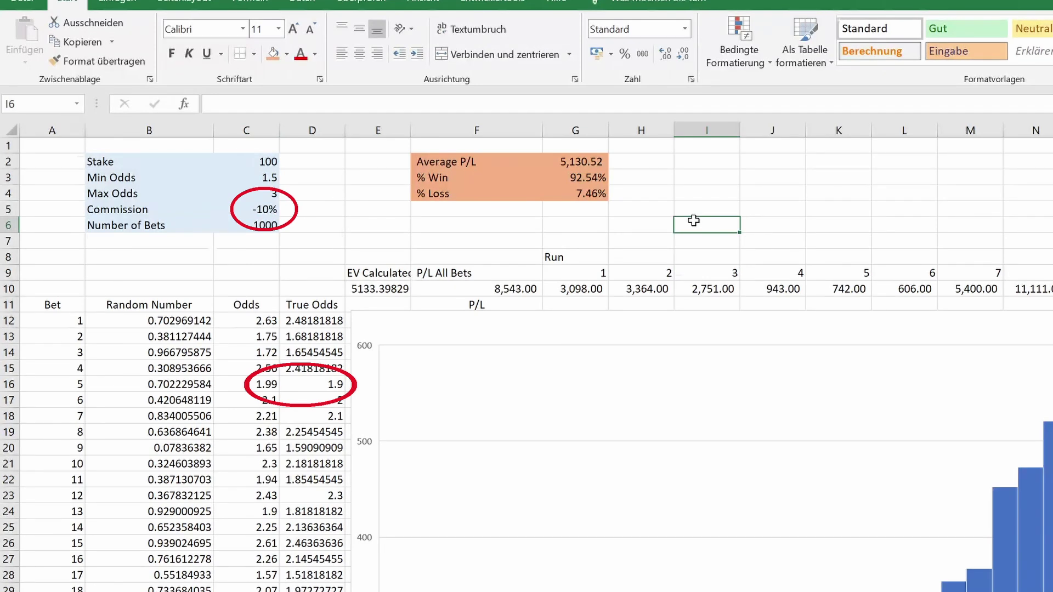
key(F9)
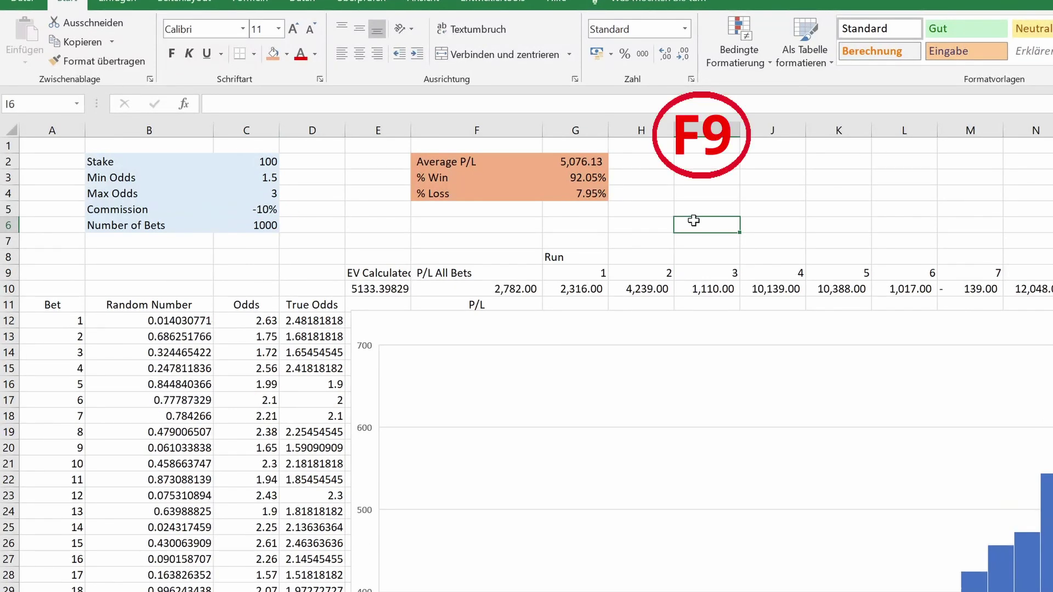
key(F9)
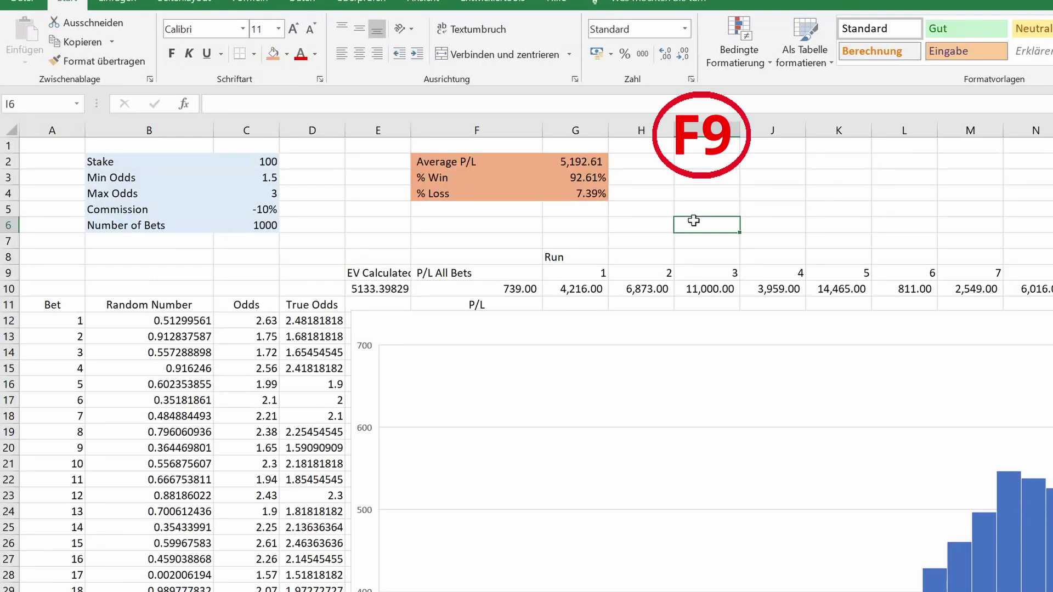
key(F9)
key(F9)
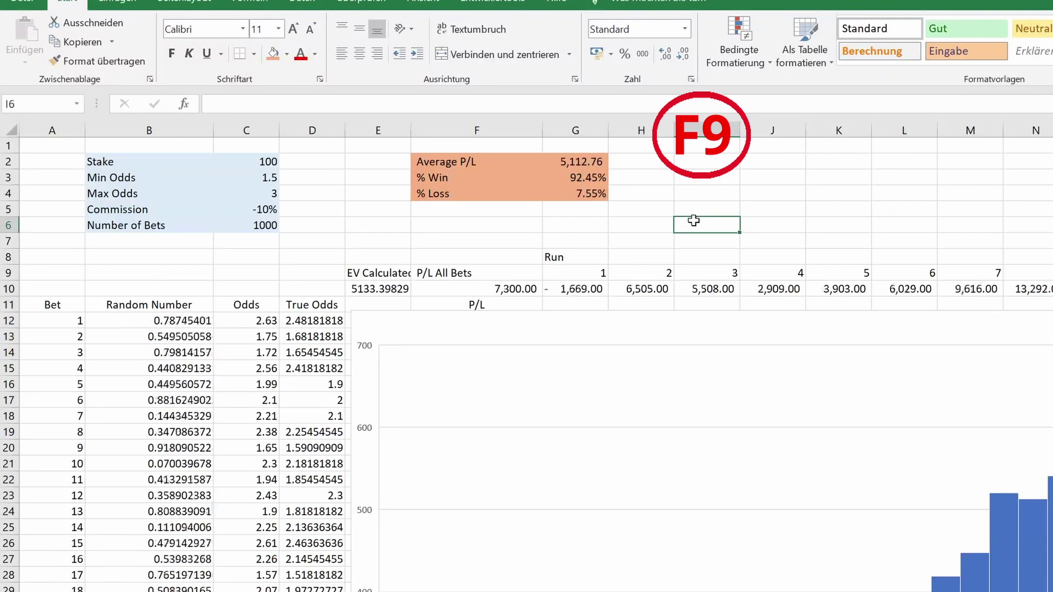
key(F9)
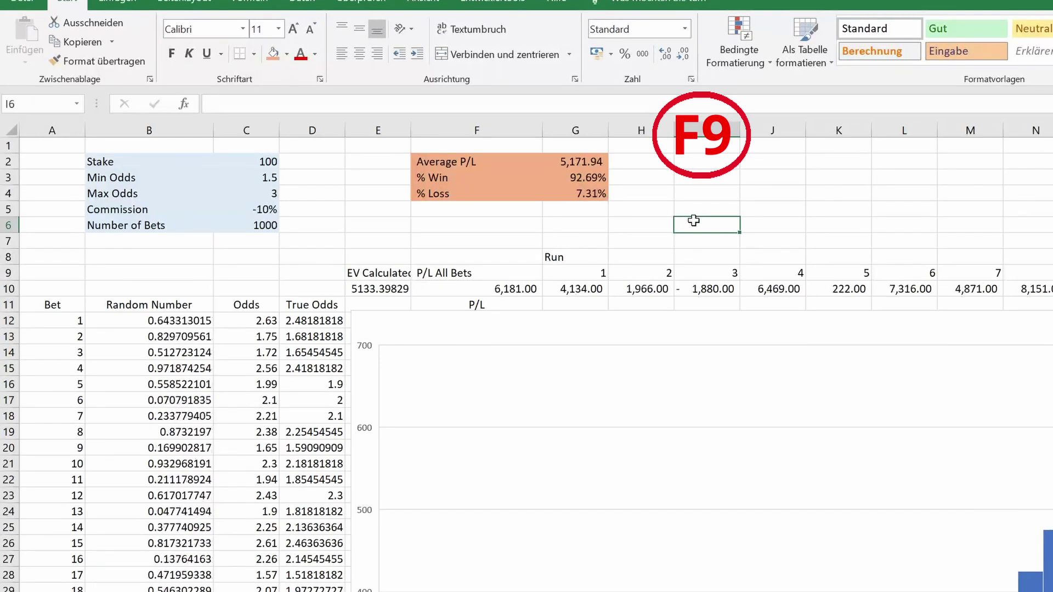
key(F9)
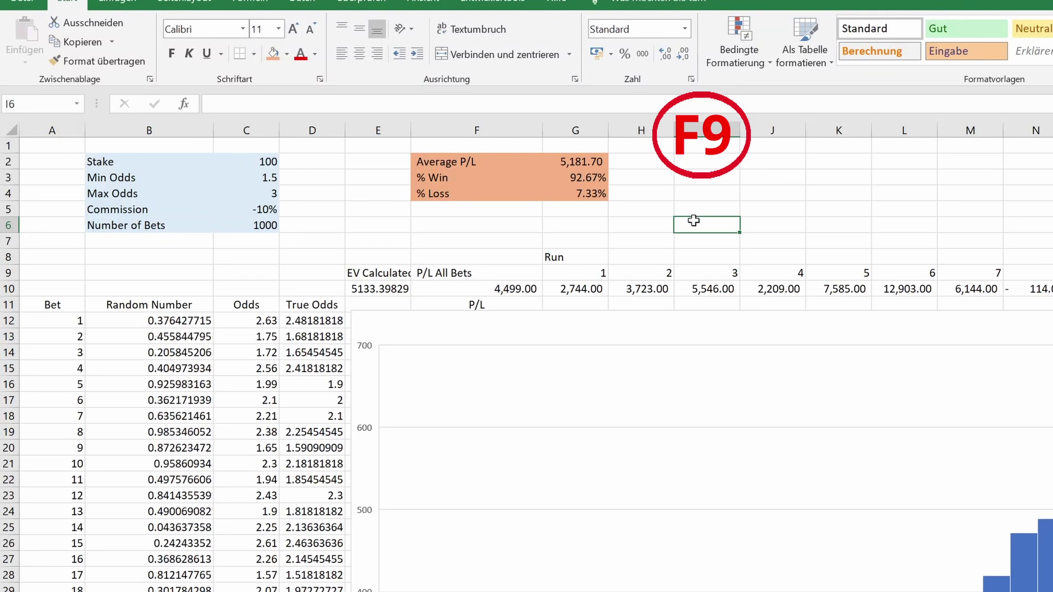
key(F9)
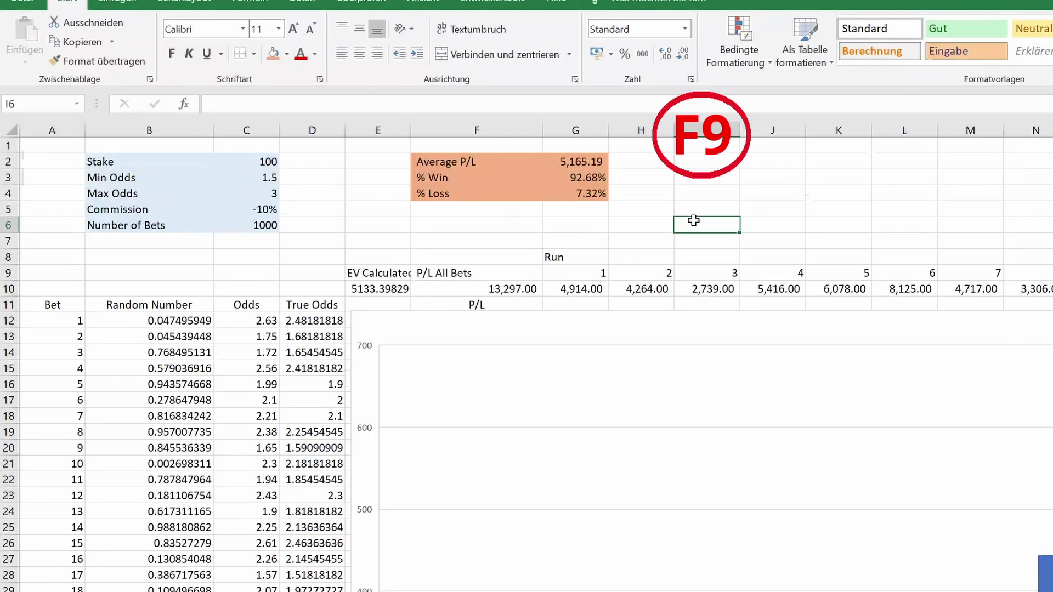
key(F9)
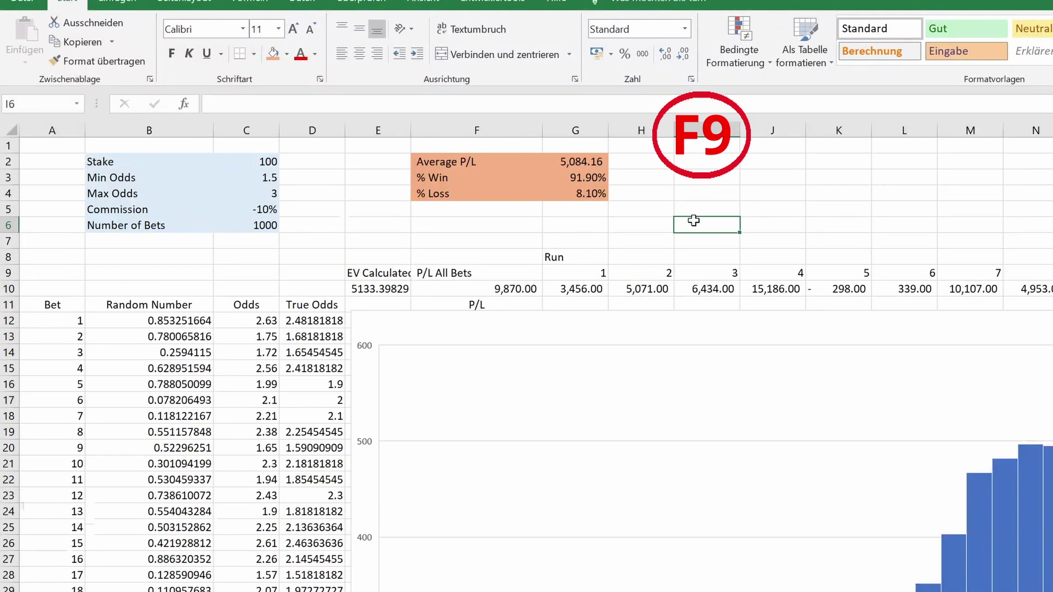
key(F9)
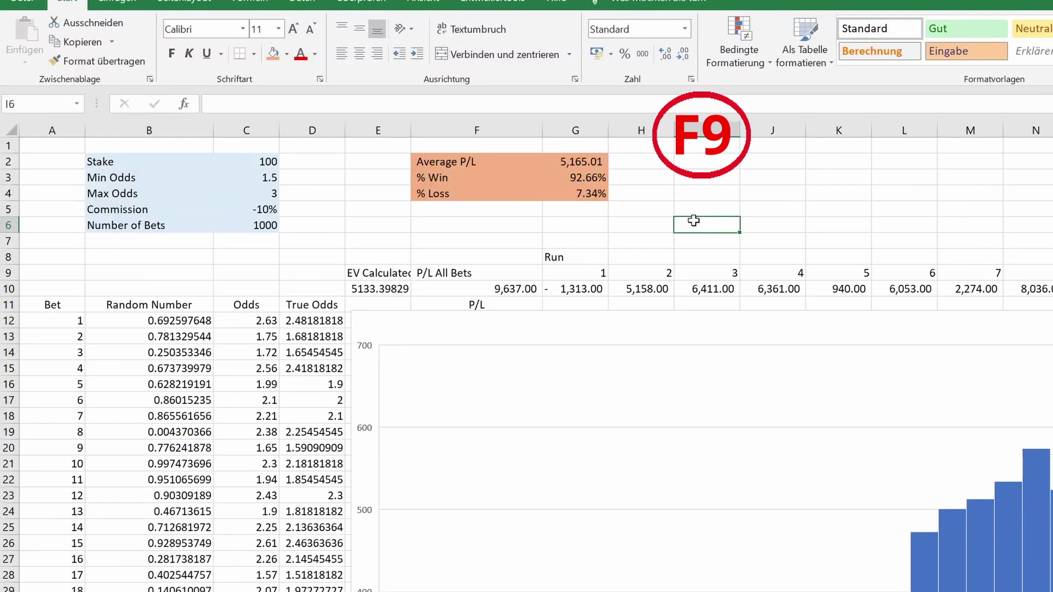
key(F9)
key(F9)
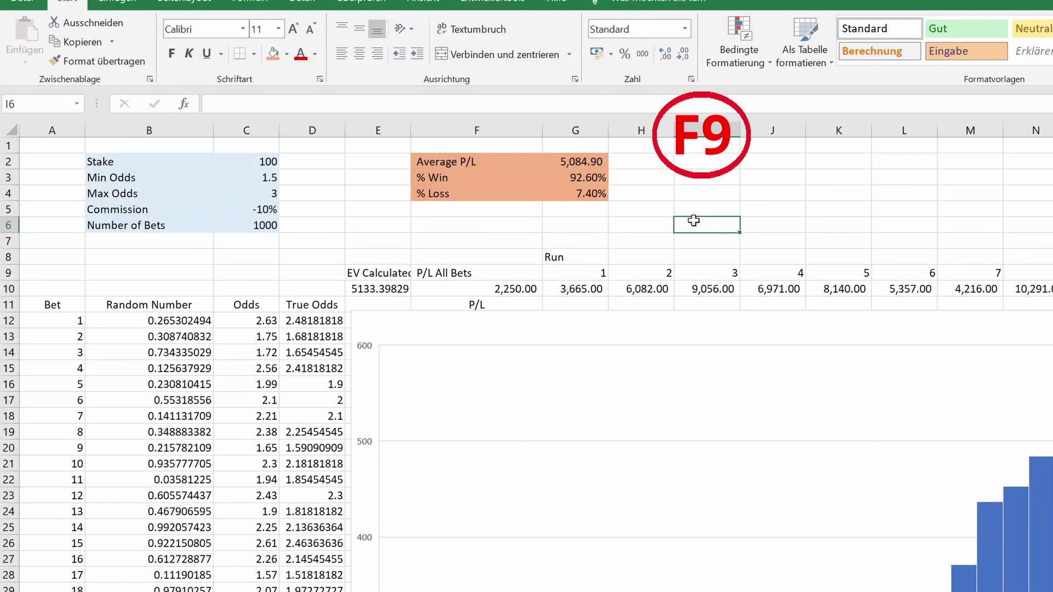
key(F9)
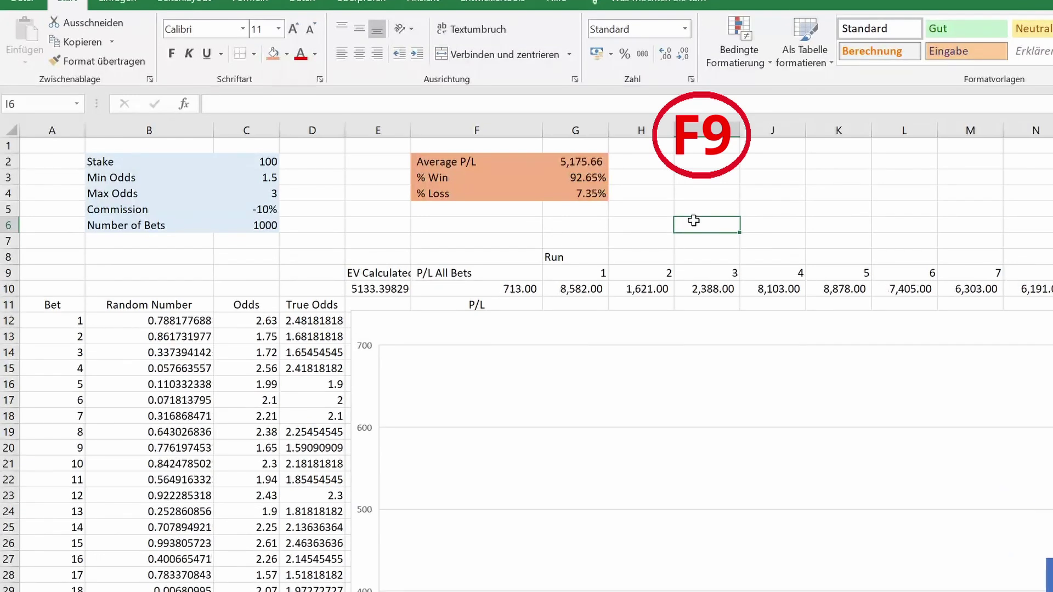
key(F9)
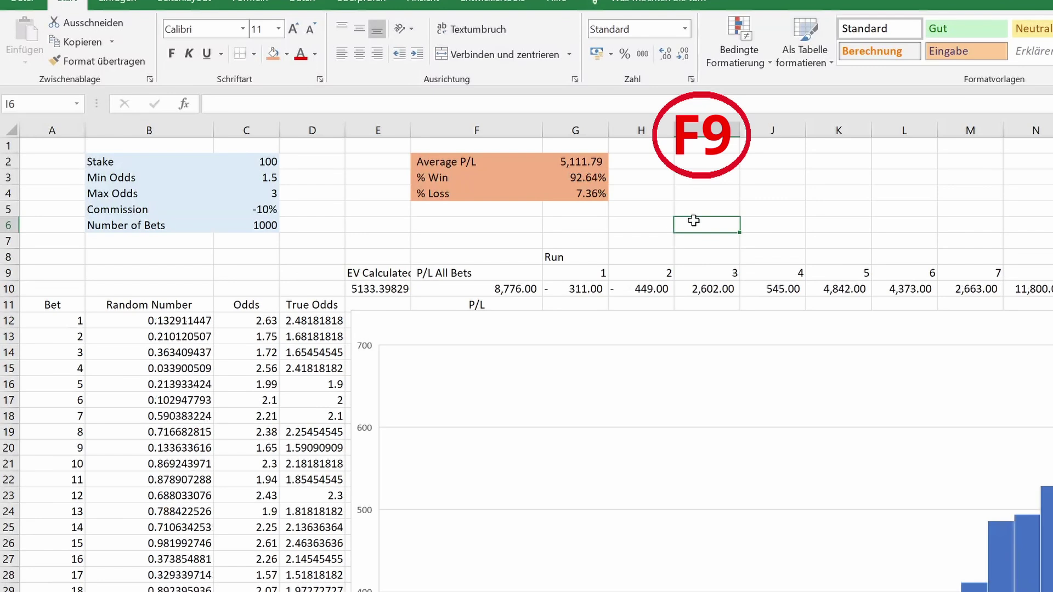
key(F9)
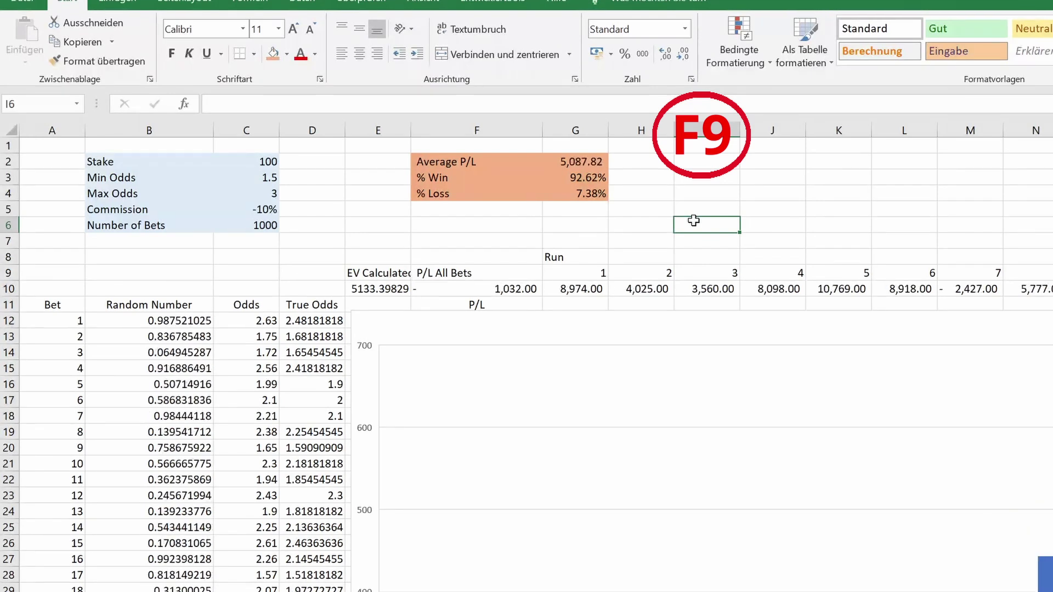
Recalculate ten more times, with Average P/L holding near 5,094–5,125 and about 92% wins.
key(F9)
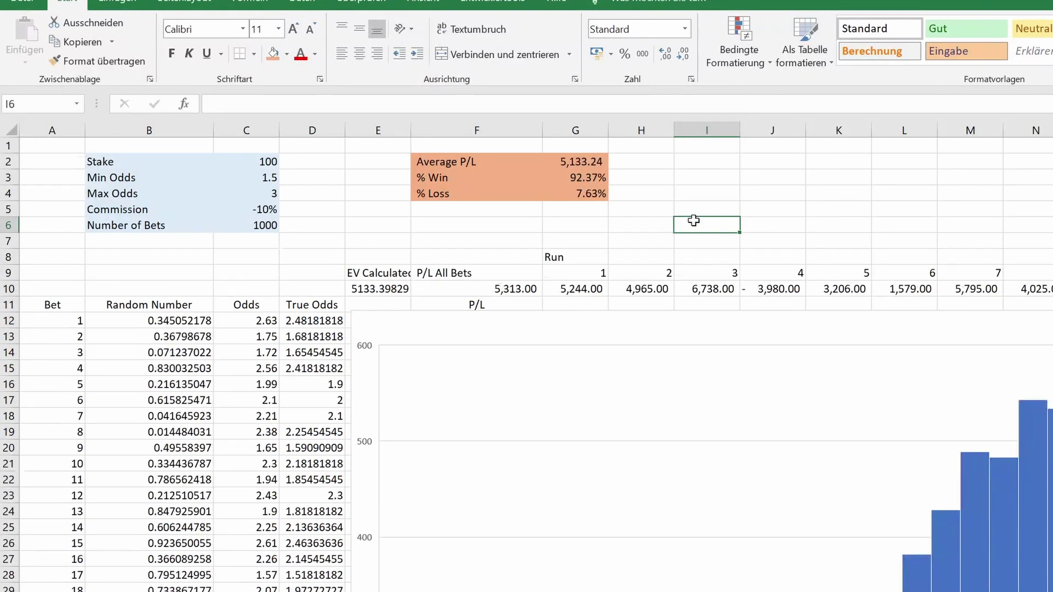
key(F9)
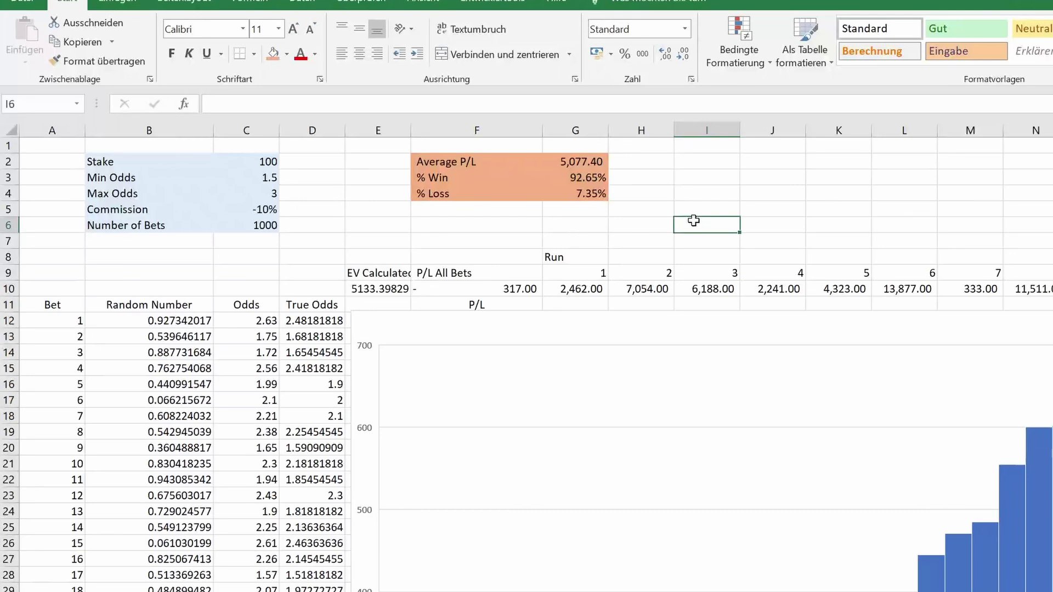
key(F9)
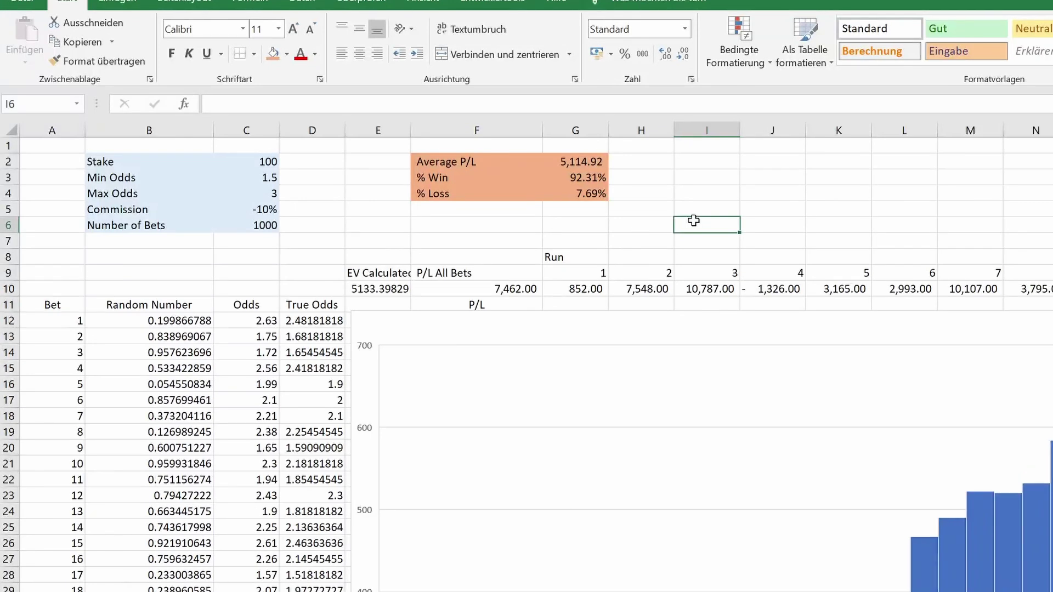
key(F9)
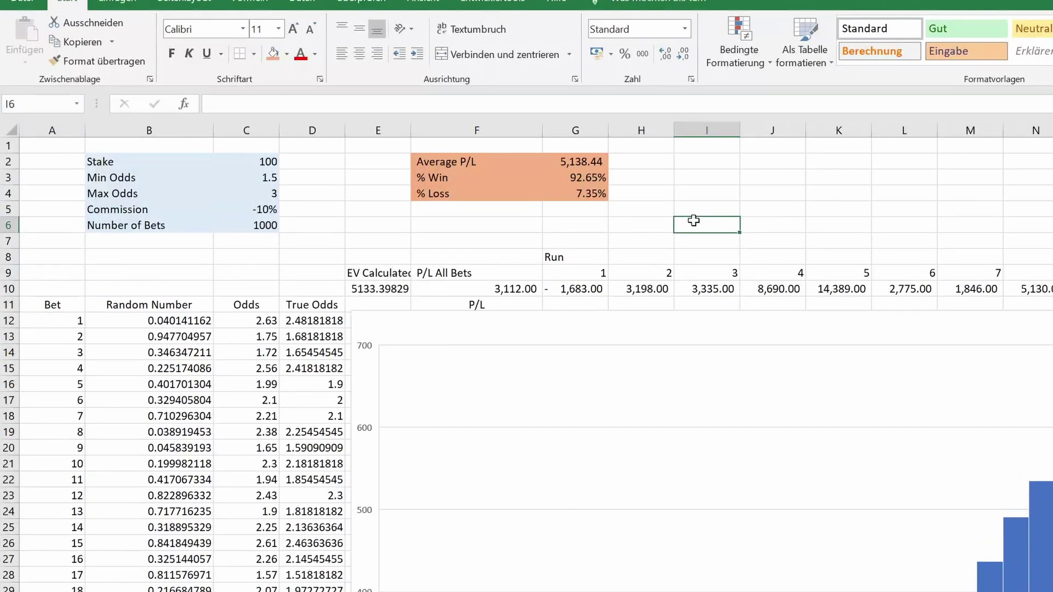
key(F9)
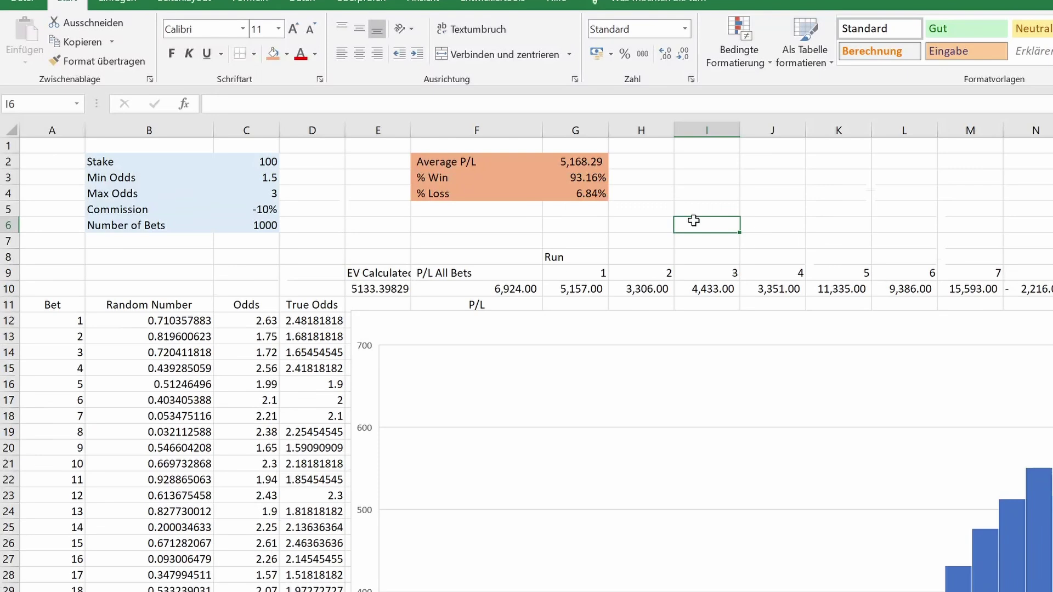
key(F9)
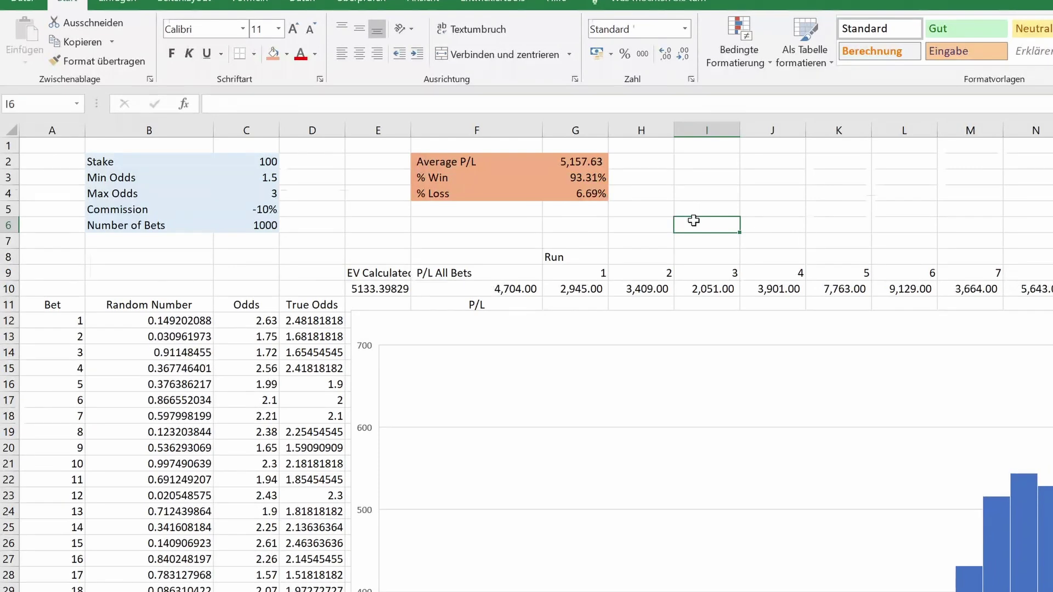
key(F9)
key(F9)
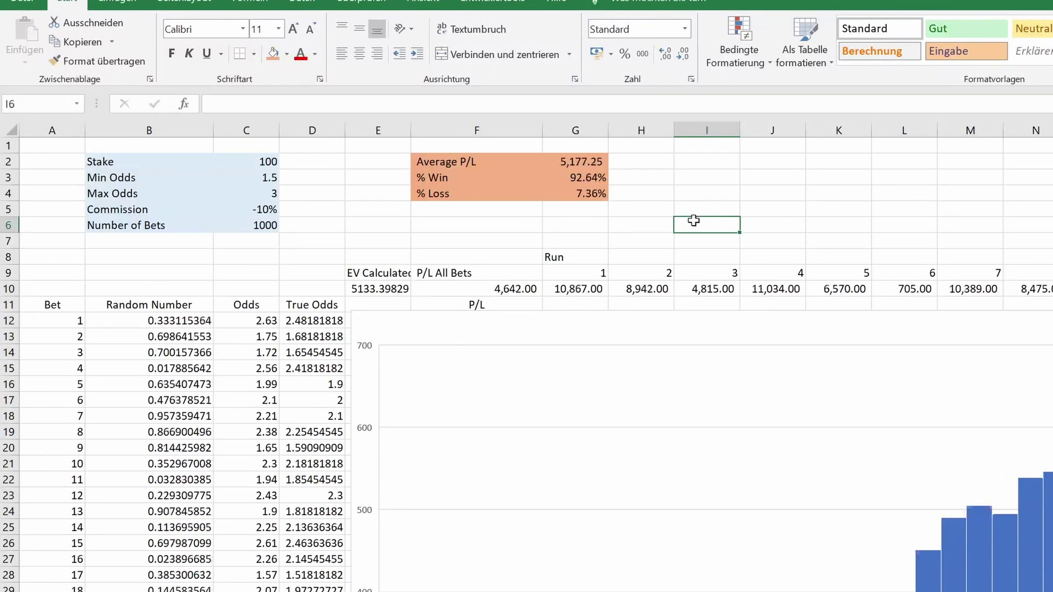
key(F9)
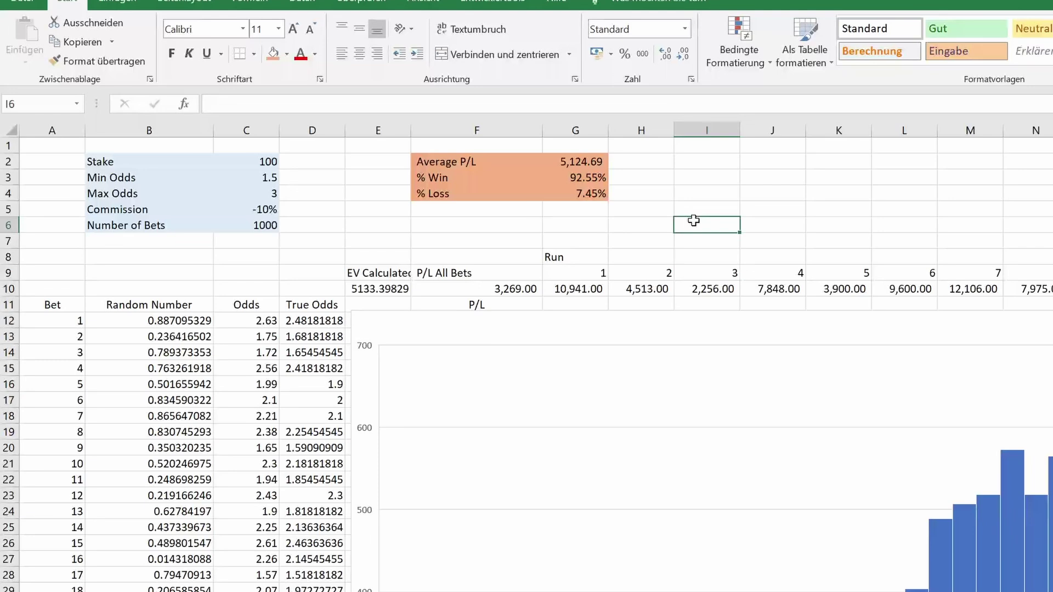
key(F9)
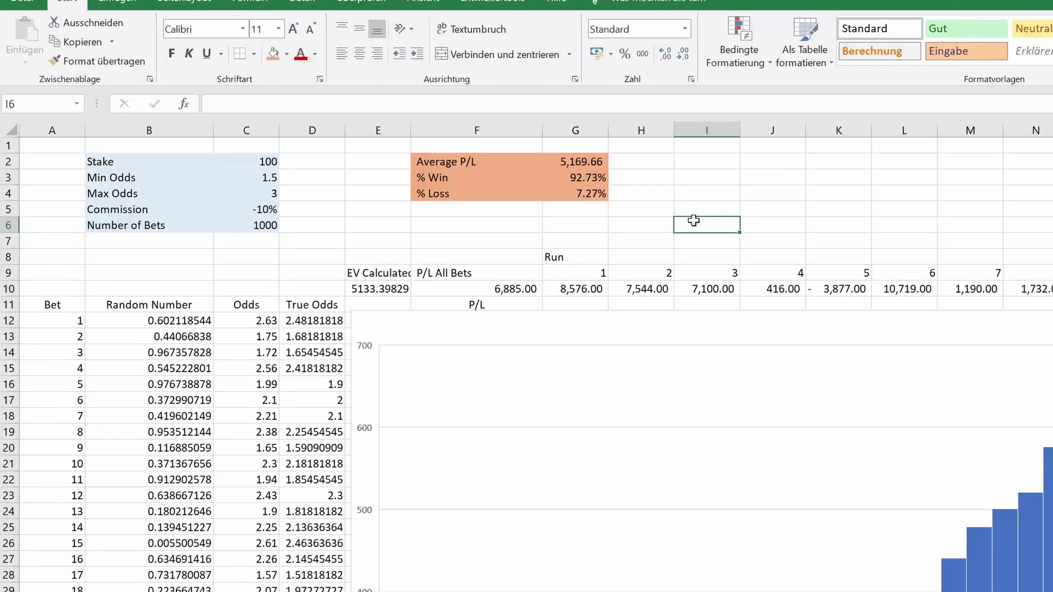
key(F9)
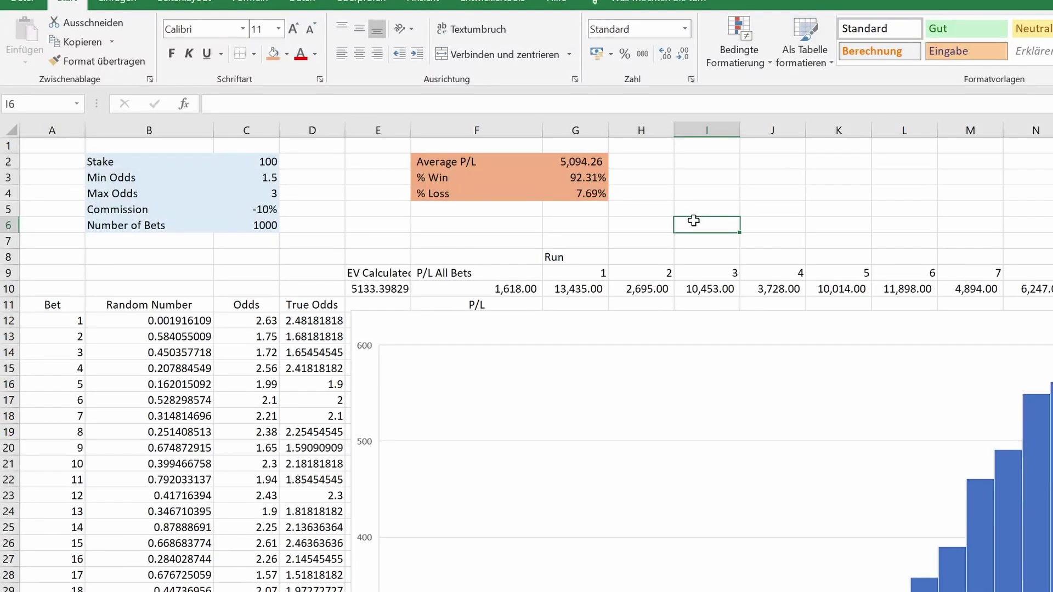
key(F9)
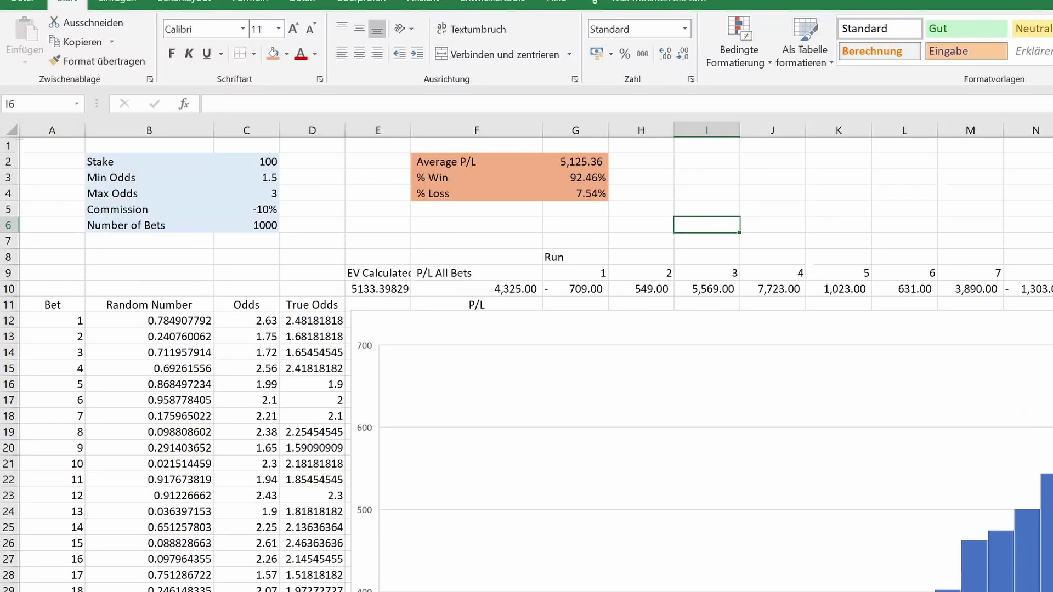